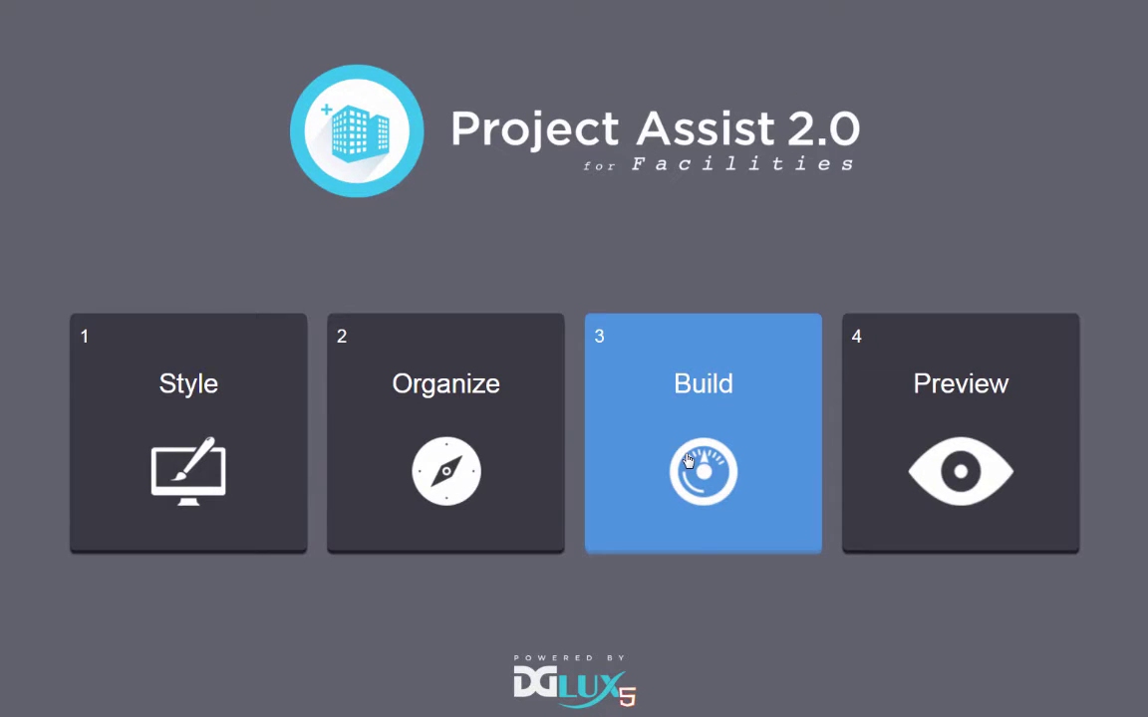
Go to the Build stage and open the dashboard editor for AHU_1-1 under Floor A1 of Building A.
{"action": "left_click", "coordinate": [687, 460]}
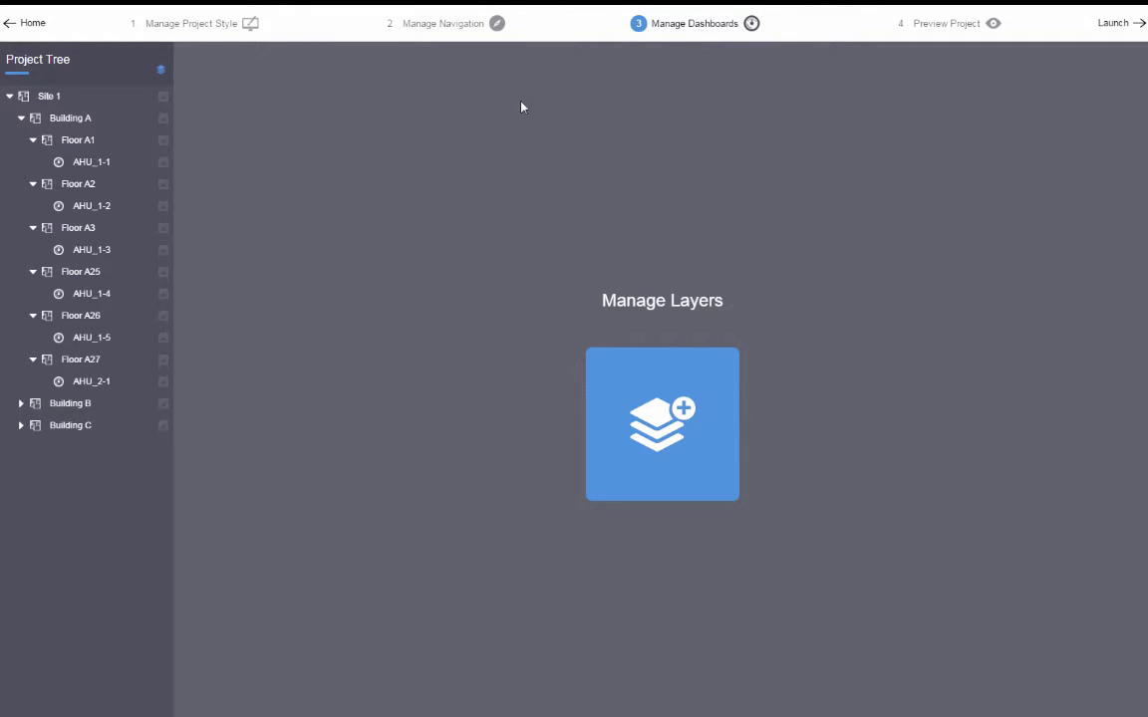
{"action": "left_click", "coordinate": [165, 164]}
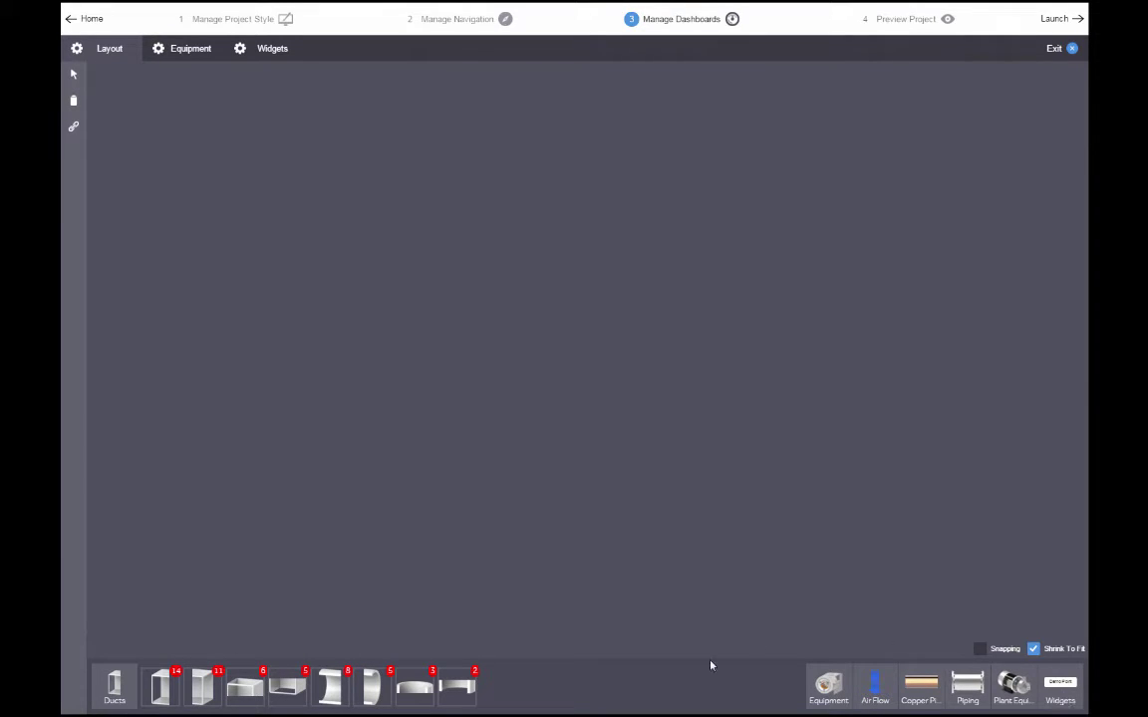
Place an open left duct end, a tee with its branch upward, a straight section, a right duct end and a top opening.
{"action": "mouse_move", "coordinate": [171, 688]}
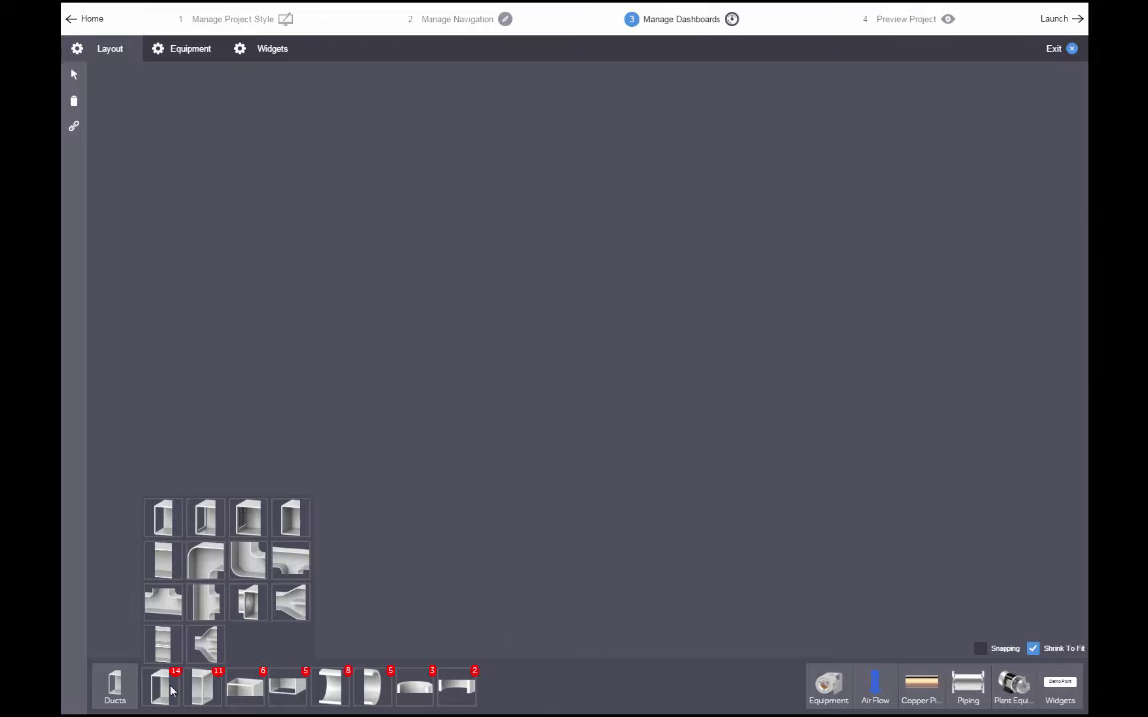
{"action": "left_click_drag", "start_coordinate": [170, 687], "coordinate": [273, 334]}
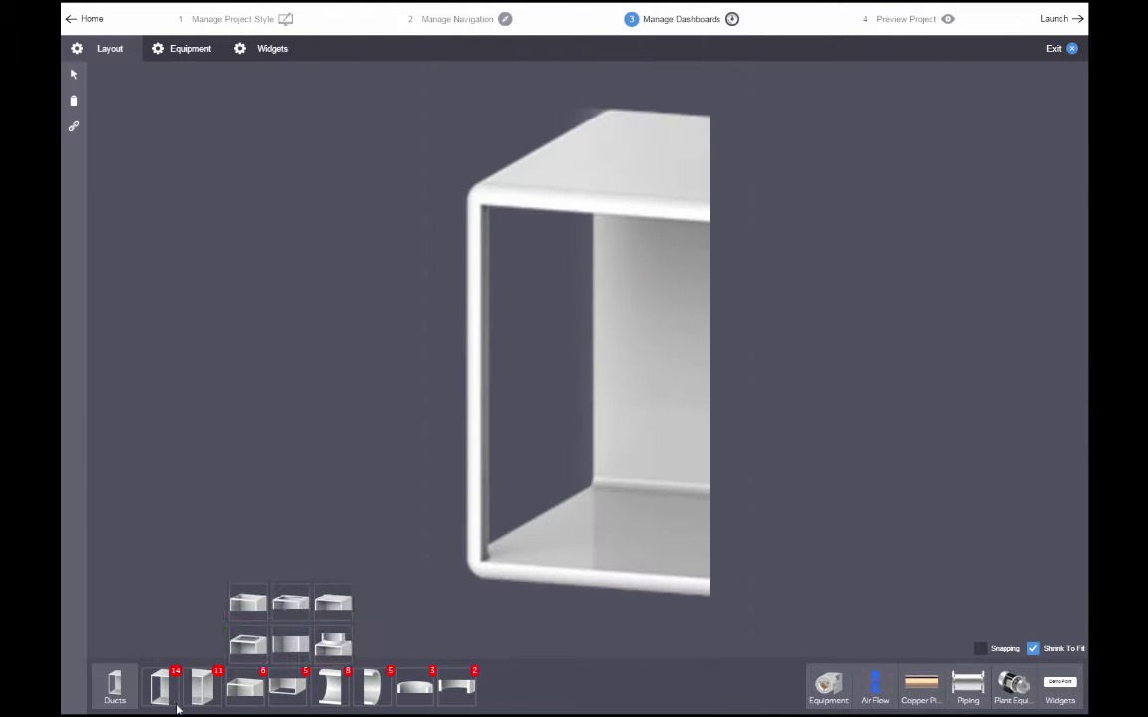
{"action": "left_click_drag", "start_coordinate": [162, 605], "coordinate": [587, 405]}
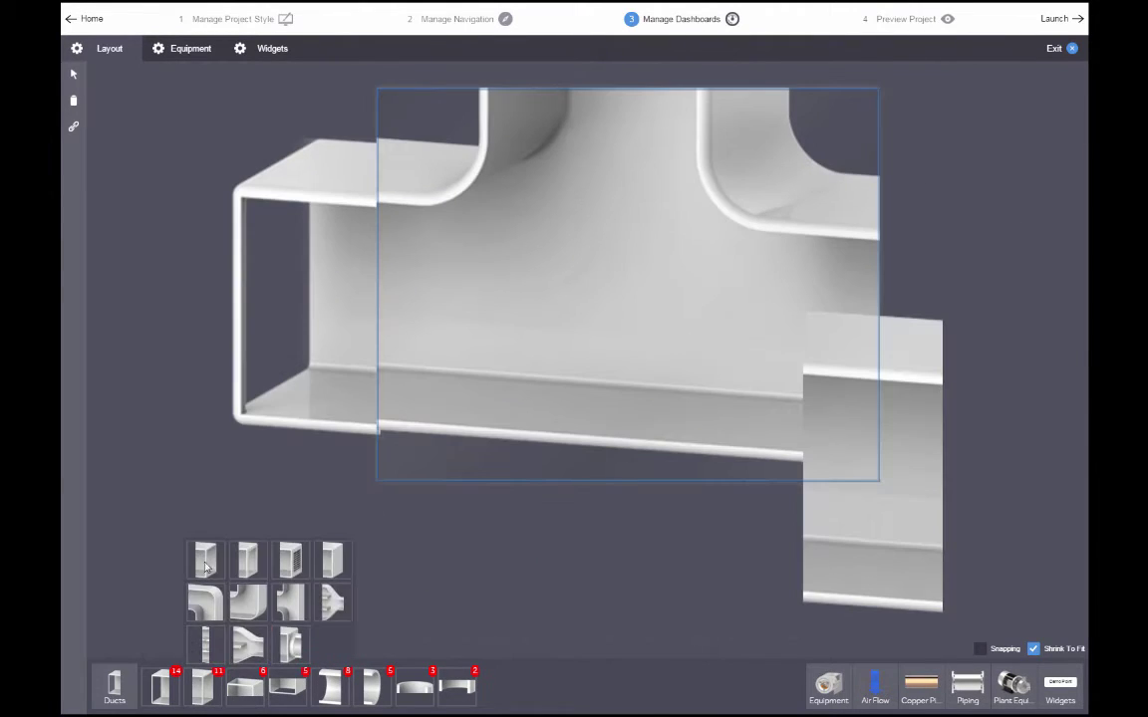
{"action": "left_click_drag", "start_coordinate": [206, 567], "coordinate": [962, 371]}
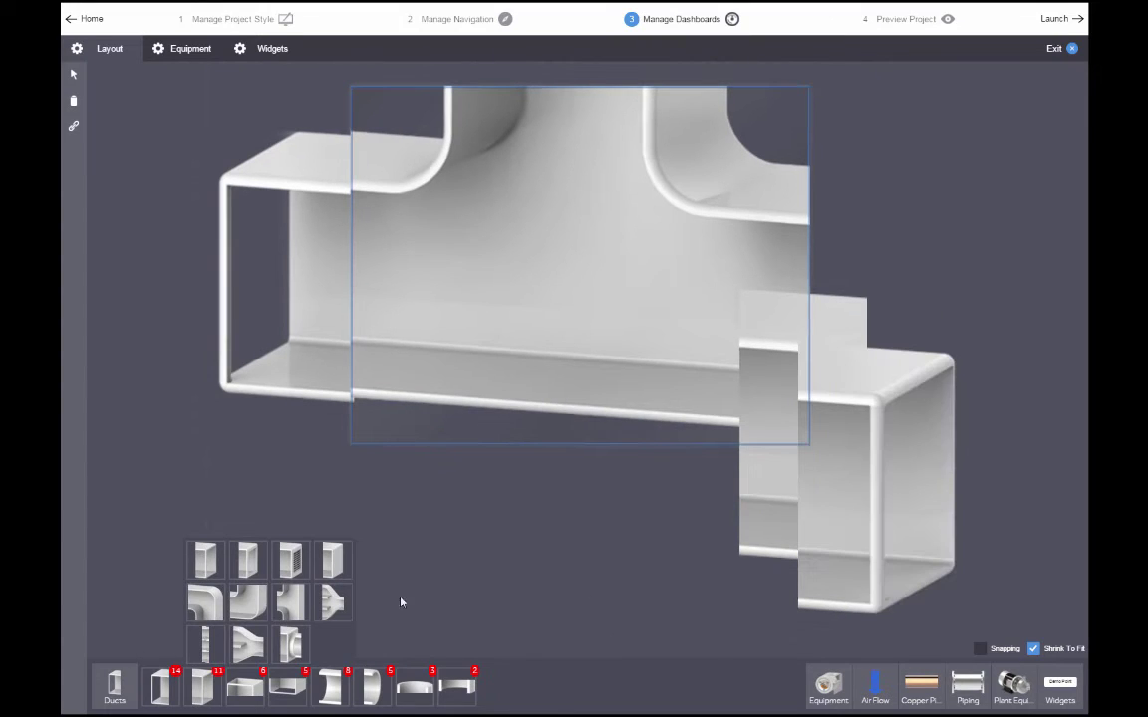
{"action": "left_click_drag", "start_coordinate": [248, 603], "coordinate": [643, 156]}
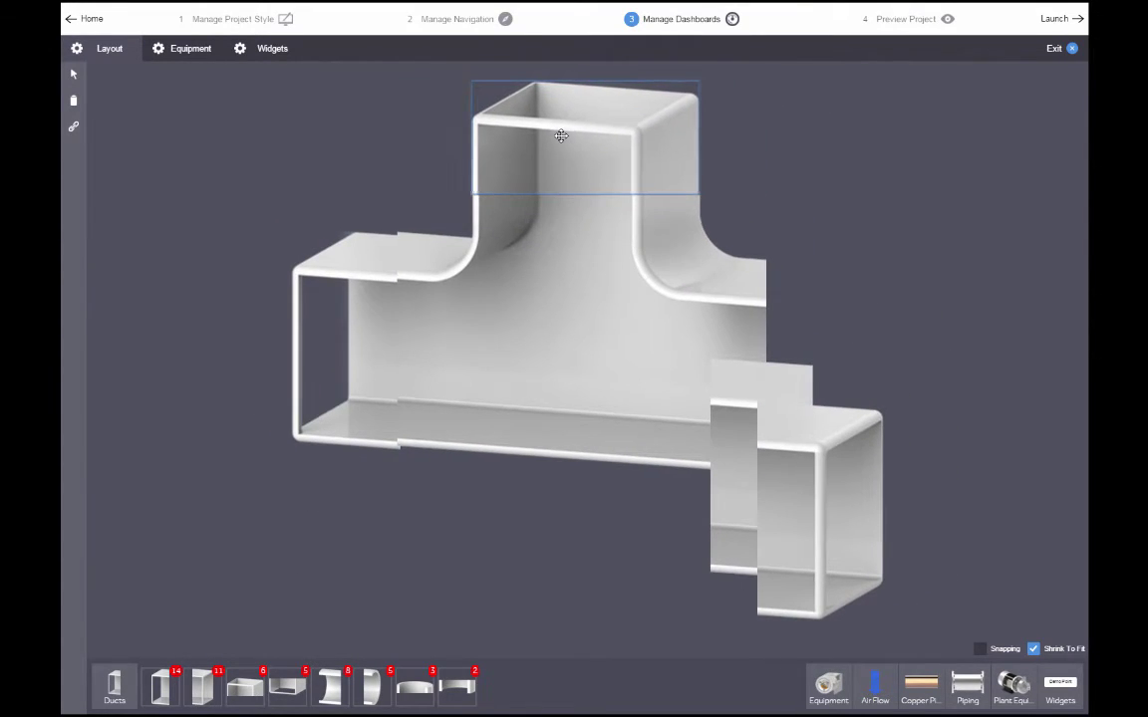
Join the straight duct section to the tee's right side and stretch it to reach the end piece moved farther right.
{"action": "left_click_drag", "start_coordinate": [727, 359], "coordinate": [799, 273]}
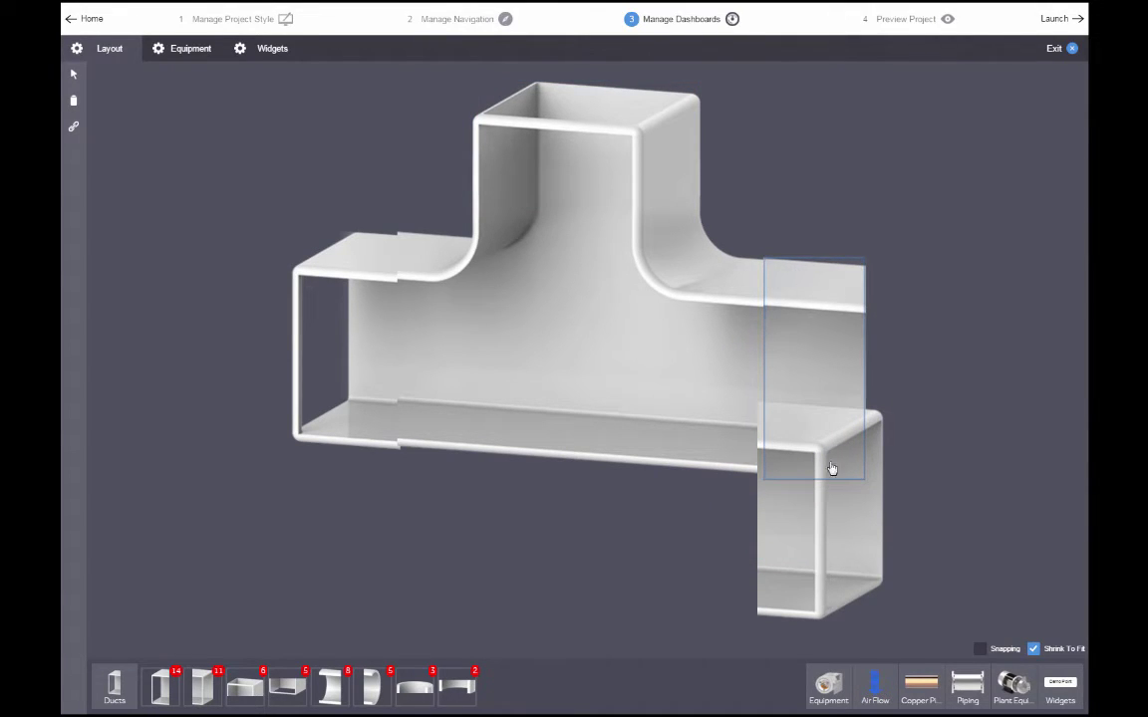
{"action": "left_click", "coordinate": [859, 482]}
{"action": "left_click_drag", "start_coordinate": [812, 538], "coordinate": [975, 510]}
{"action": "left_click", "coordinate": [730, 490]}
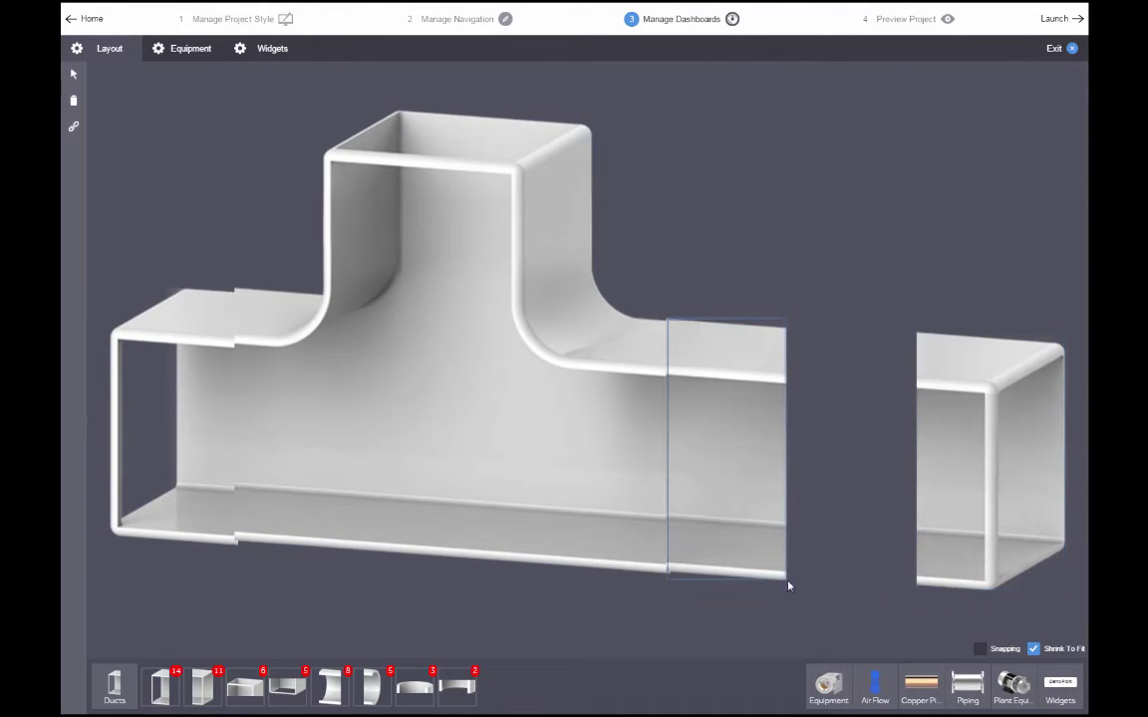
{"action": "left_click_drag", "start_coordinate": [784, 577], "coordinate": [940, 584]}
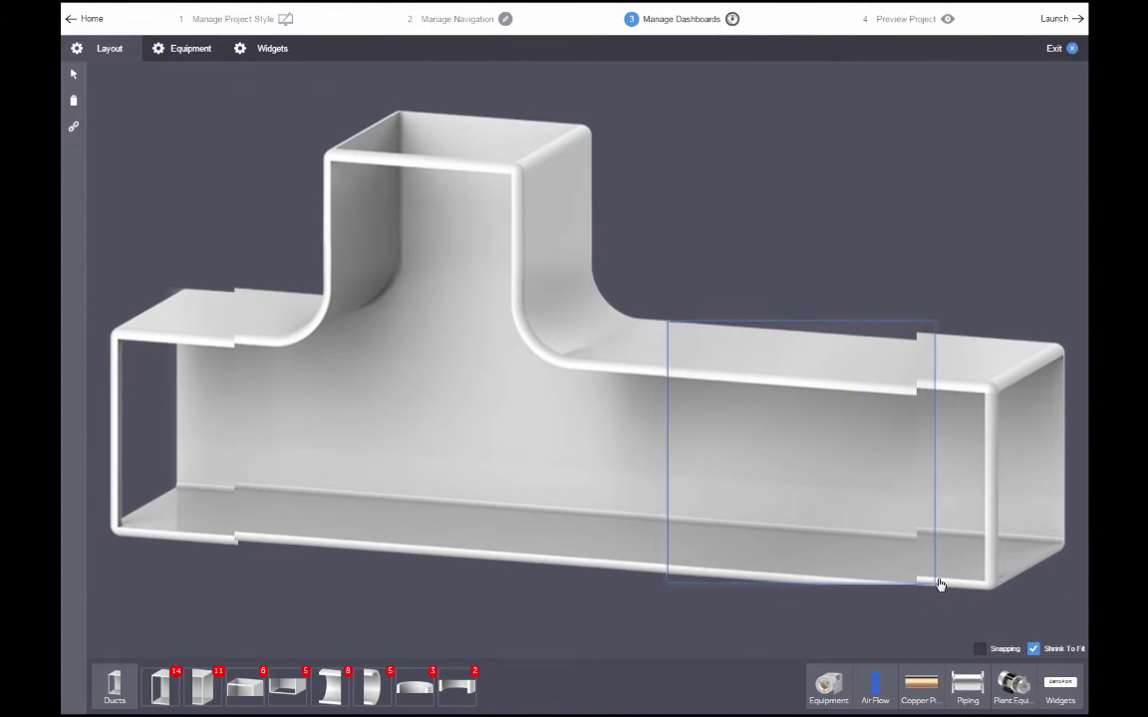
Align the edges of the right end piece and the straight section, and raise the left end piece level with the tee.
{"action": "left_click", "coordinate": [984, 512]}
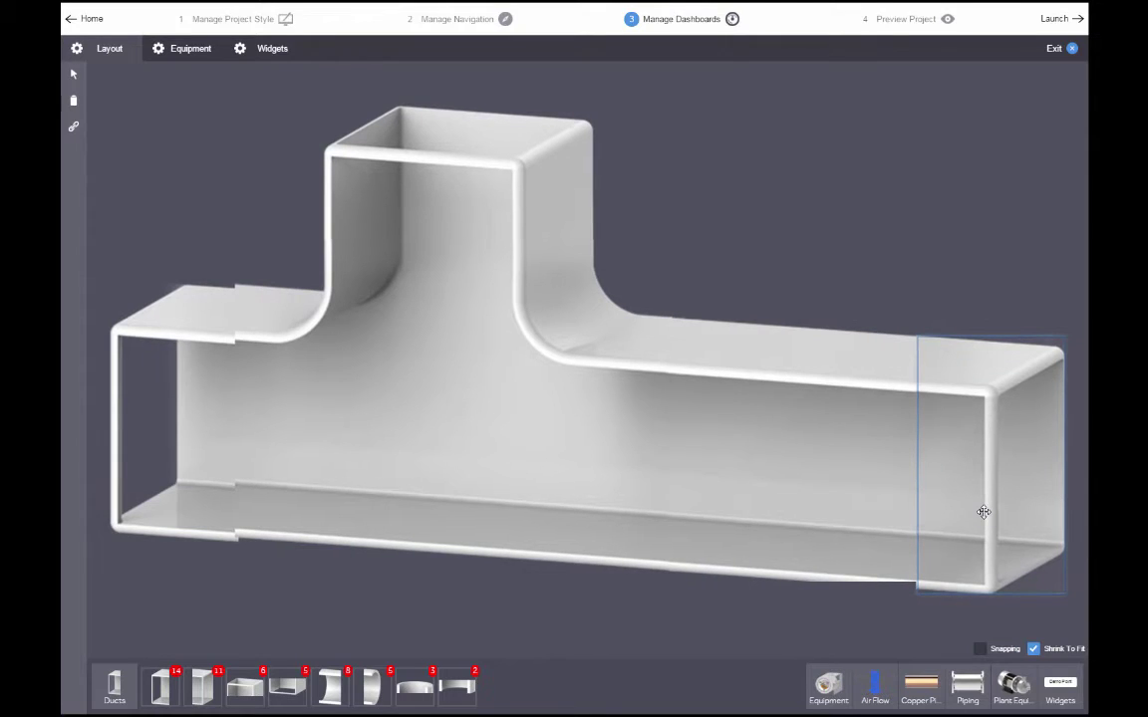
{"action": "left_click", "coordinate": [887, 561]}
{"action": "left_click_drag", "start_coordinate": [862, 580], "coordinate": [863, 593]}
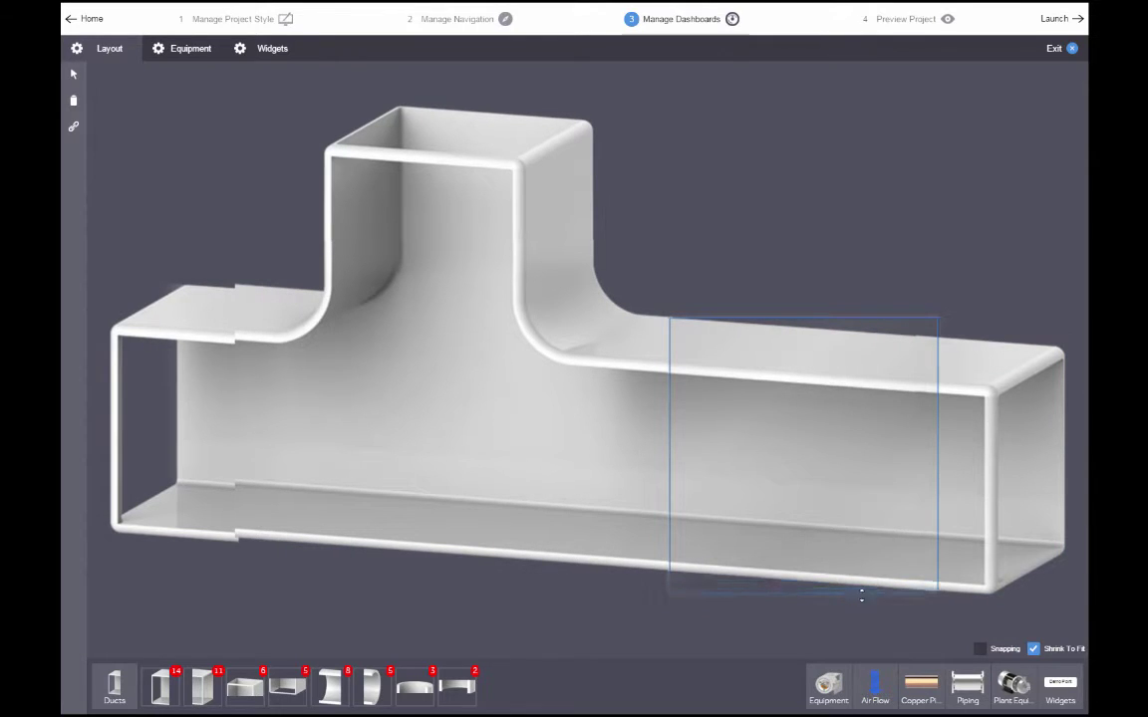
{"action": "left_click", "coordinate": [990, 483]}
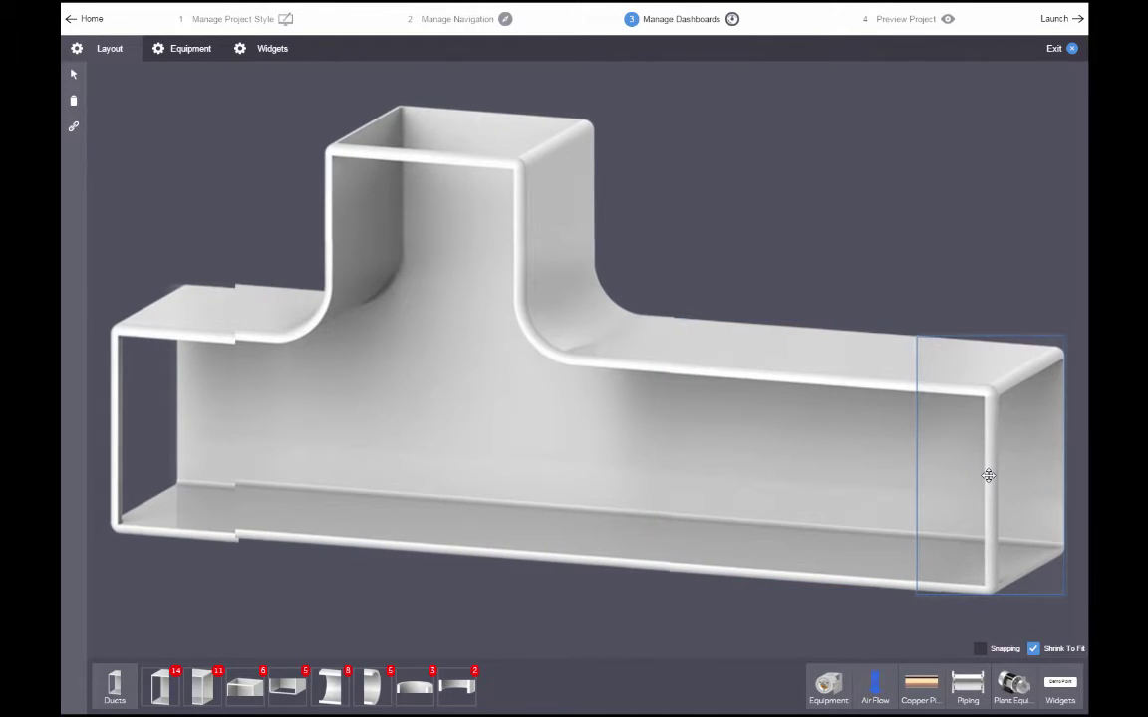
{"action": "left_click", "coordinate": [171, 330]}
{"action": "key", "text": "Up"}
{"action": "key", "text": "Up"}
{"action": "key", "text": "Up"}
{"action": "key", "text": "Up"}
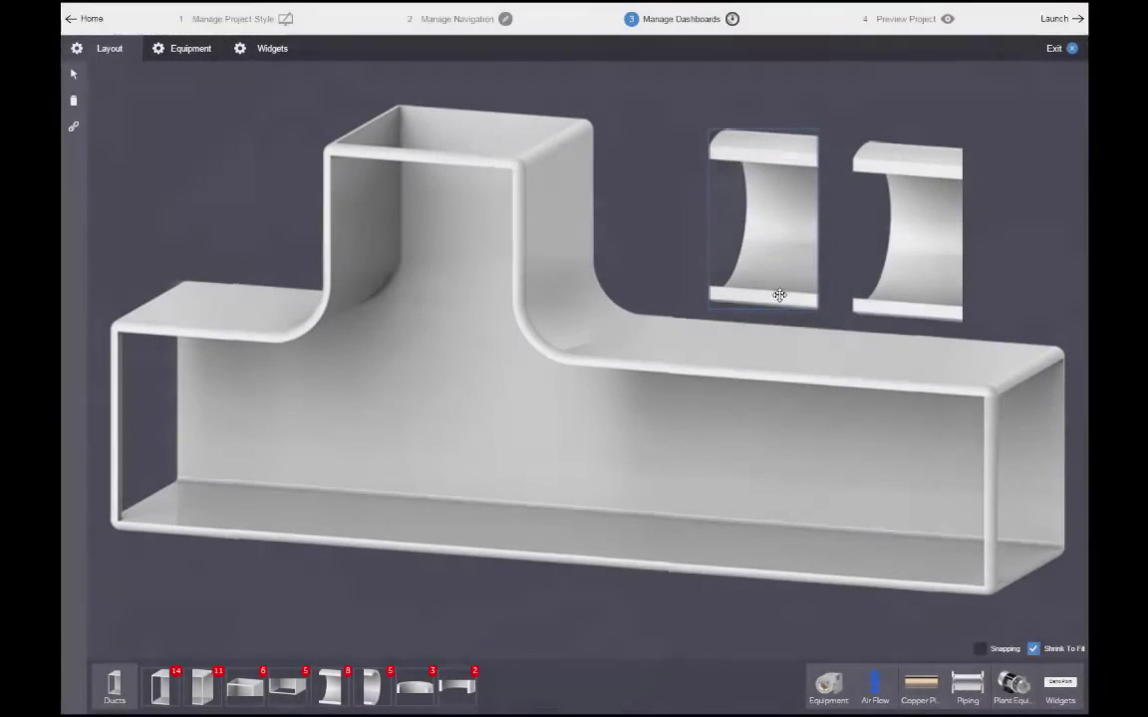
Delete the two round duct pieces above the straight duct section.
{"action": "right_click", "coordinate": [781, 292]}
{"action": "left_click", "coordinate": [783, 327]}
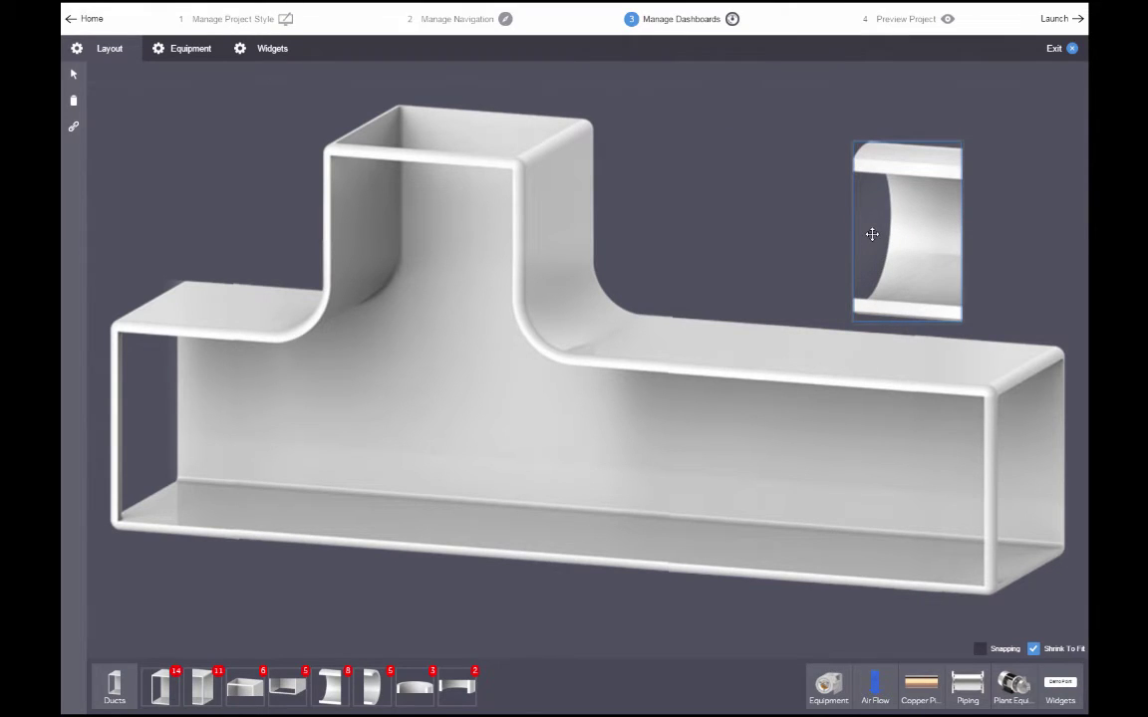
{"action": "left_click", "coordinate": [76, 103]}
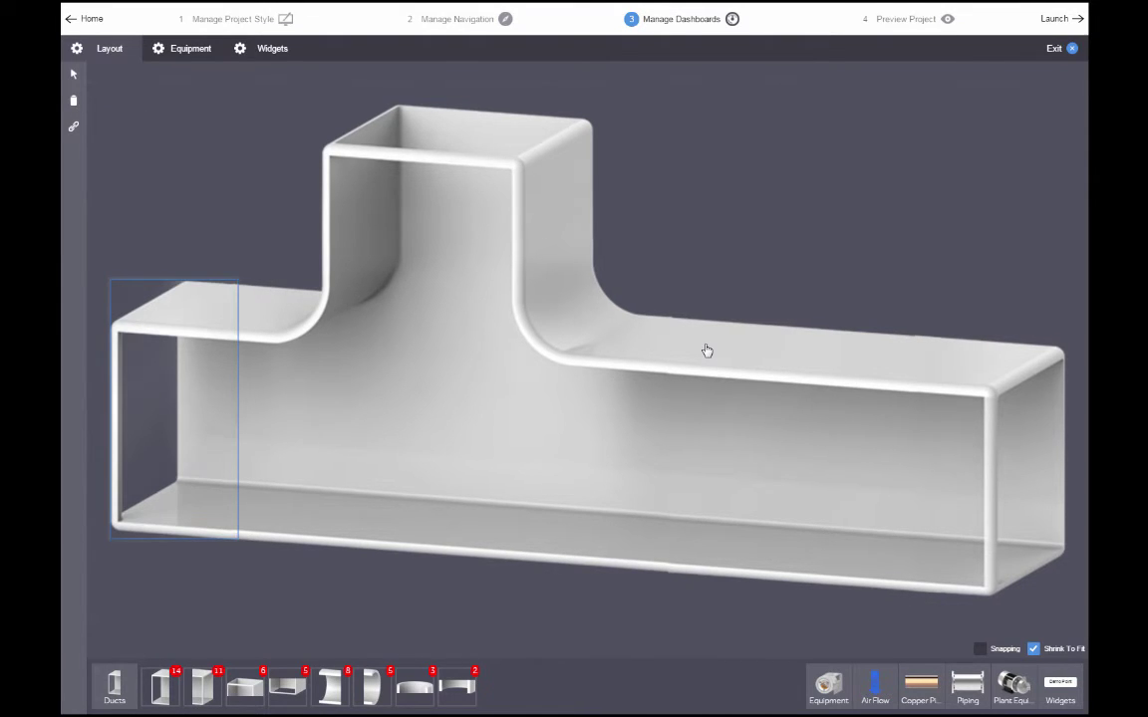
Add equipment dampers in the left duct inlet and the upper branch, and place a sensor on the branch's right wall.
{"action": "left_click", "coordinate": [828, 686]}
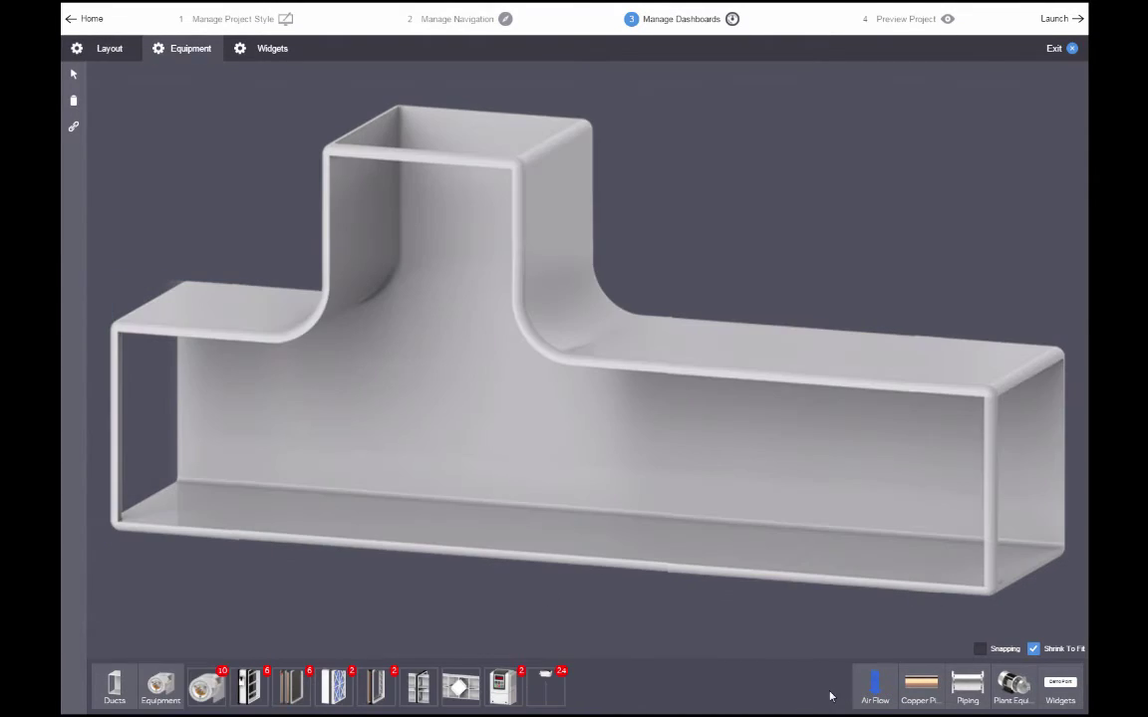
{"action": "left_click", "coordinate": [295, 680]}
{"action": "left_click_drag", "start_coordinate": [229, 542], "coordinate": [188, 371]}
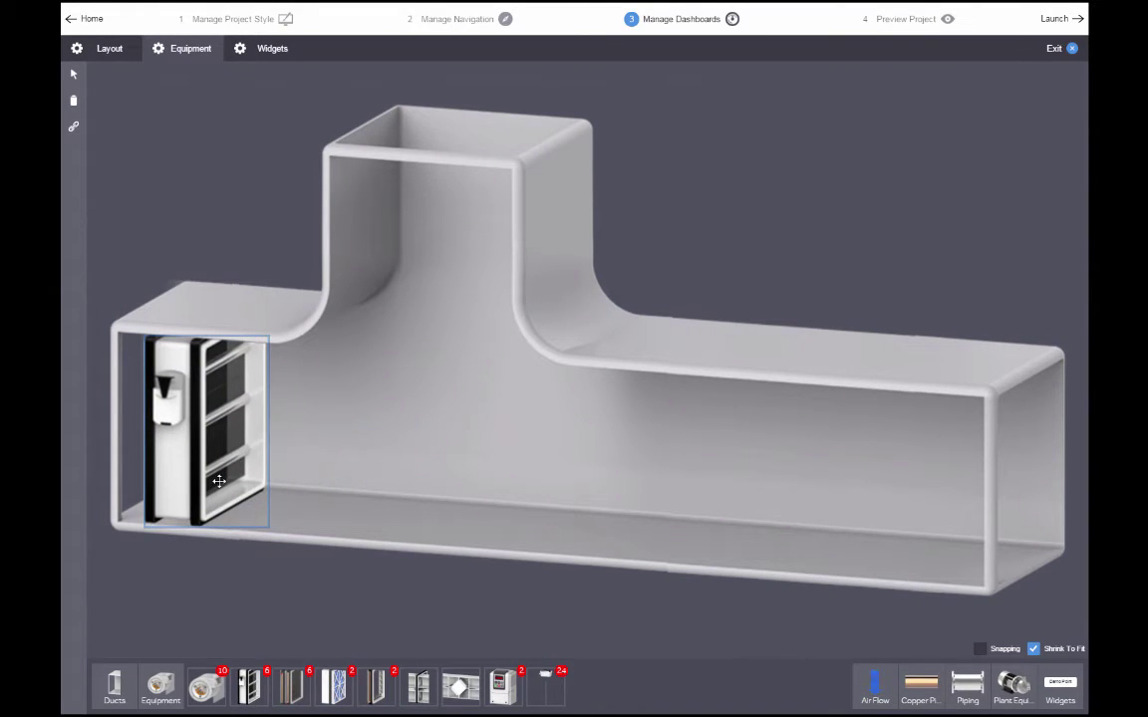
{"action": "left_click", "coordinate": [291, 686]}
{"action": "left_click_drag", "start_coordinate": [295, 601], "coordinate": [417, 267]}
{"action": "left_click", "coordinate": [535, 691]}
{"action": "left_click_drag", "start_coordinate": [592, 531], "coordinate": [580, 197]}
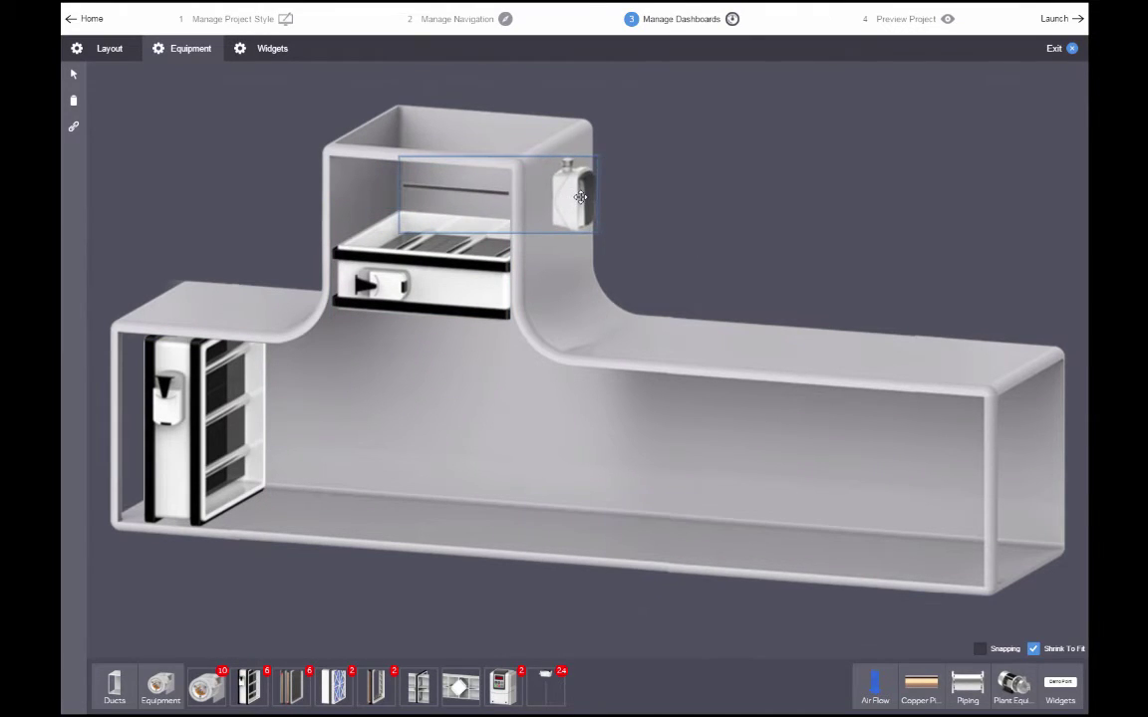
Place a filter, two coils and a supply fan in sequence along the horizontal duct to the right of the tee.
{"action": "left_click", "coordinate": [333, 686]}
{"action": "left_click_drag", "start_coordinate": [337, 644], "coordinate": [587, 401]}
{"action": "left_click", "coordinate": [291, 686]}
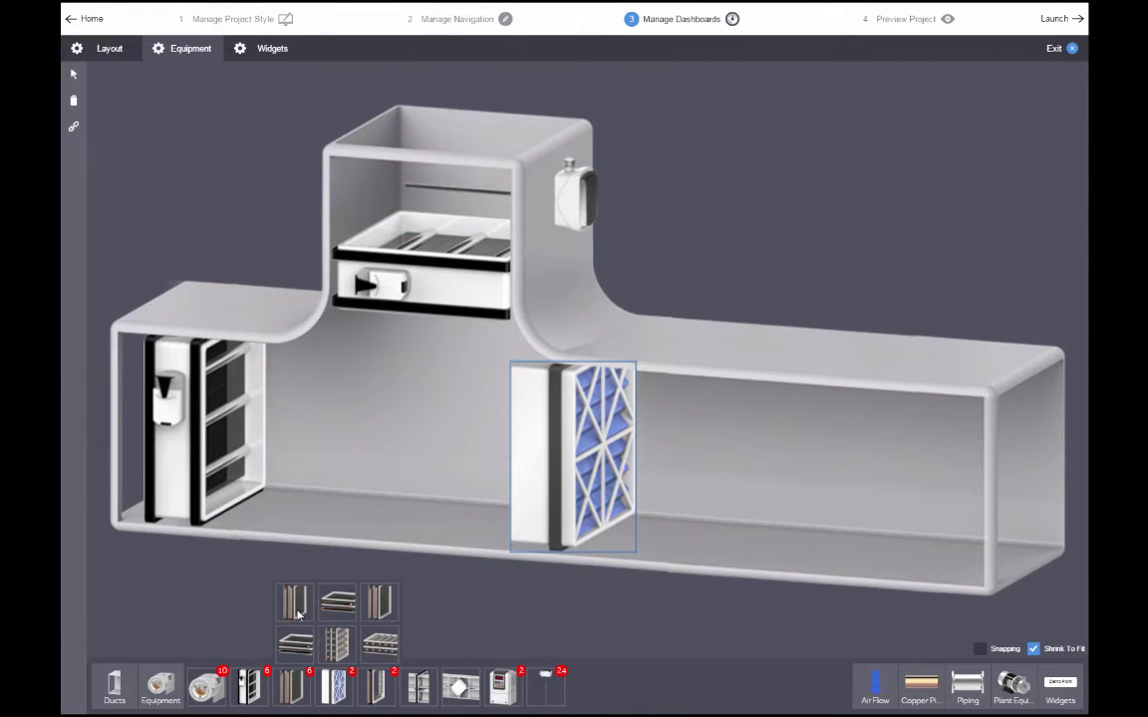
{"action": "left_click_drag", "start_coordinate": [297, 615], "coordinate": [693, 466]}
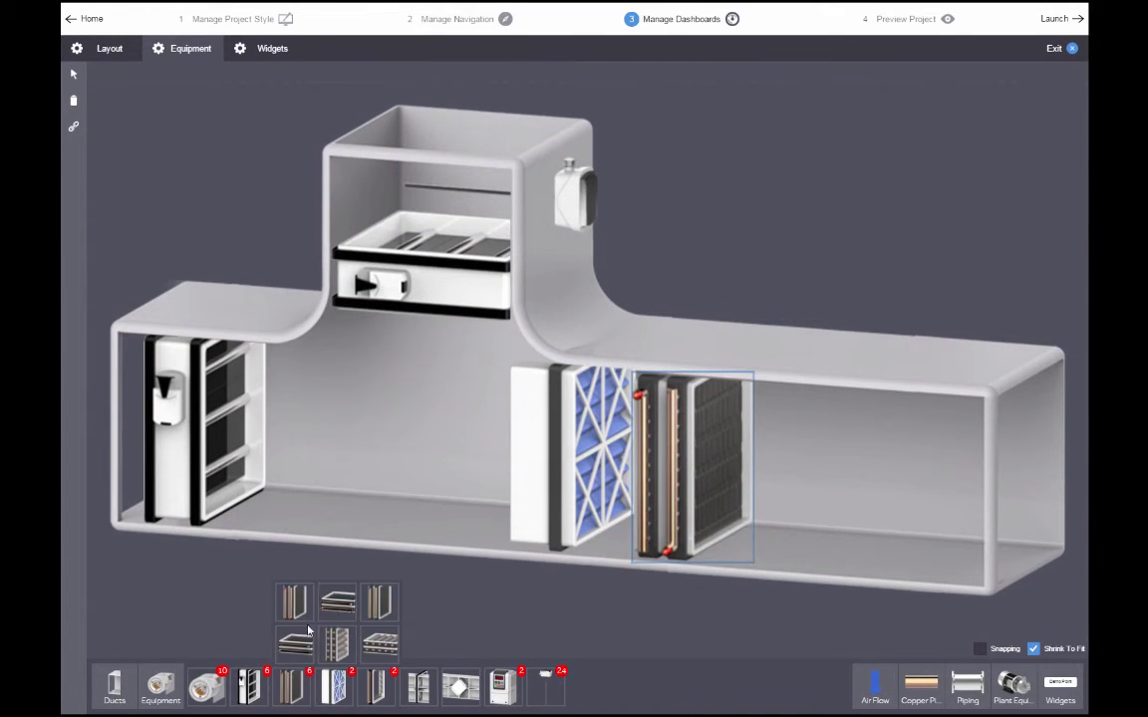
{"action": "left_click_drag", "start_coordinate": [297, 612], "coordinate": [812, 449]}
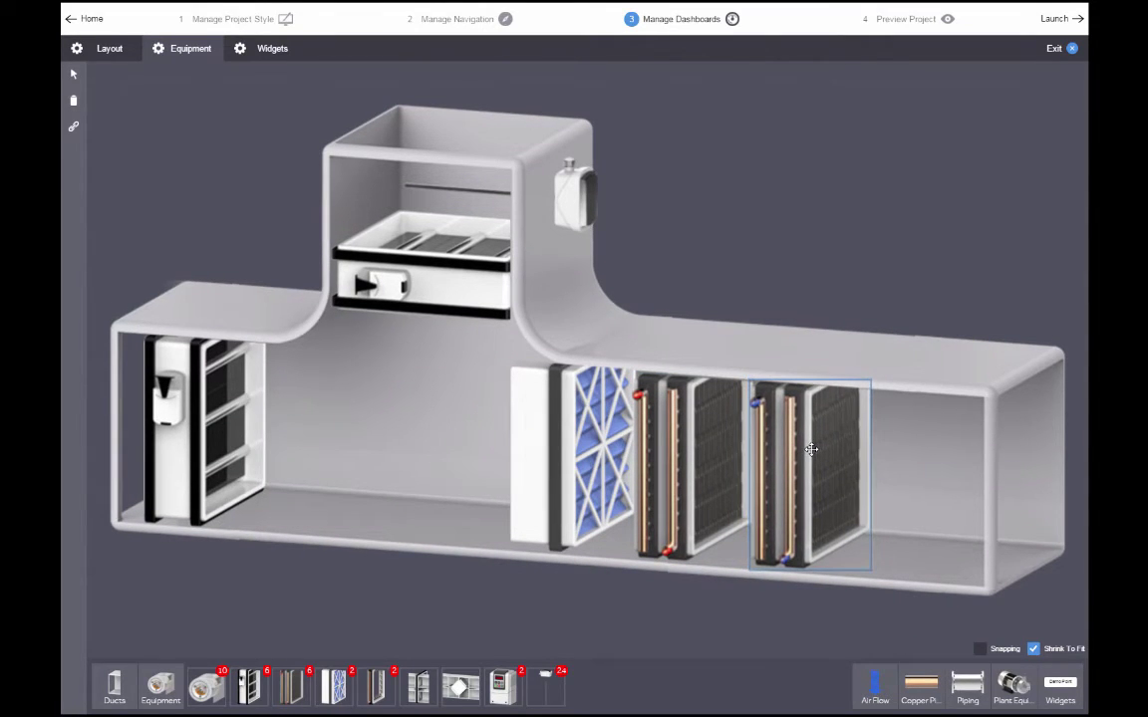
{"action": "left_click", "coordinate": [206, 686]}
{"action": "left_click_drag", "start_coordinate": [209, 560], "coordinate": [866, 461]}
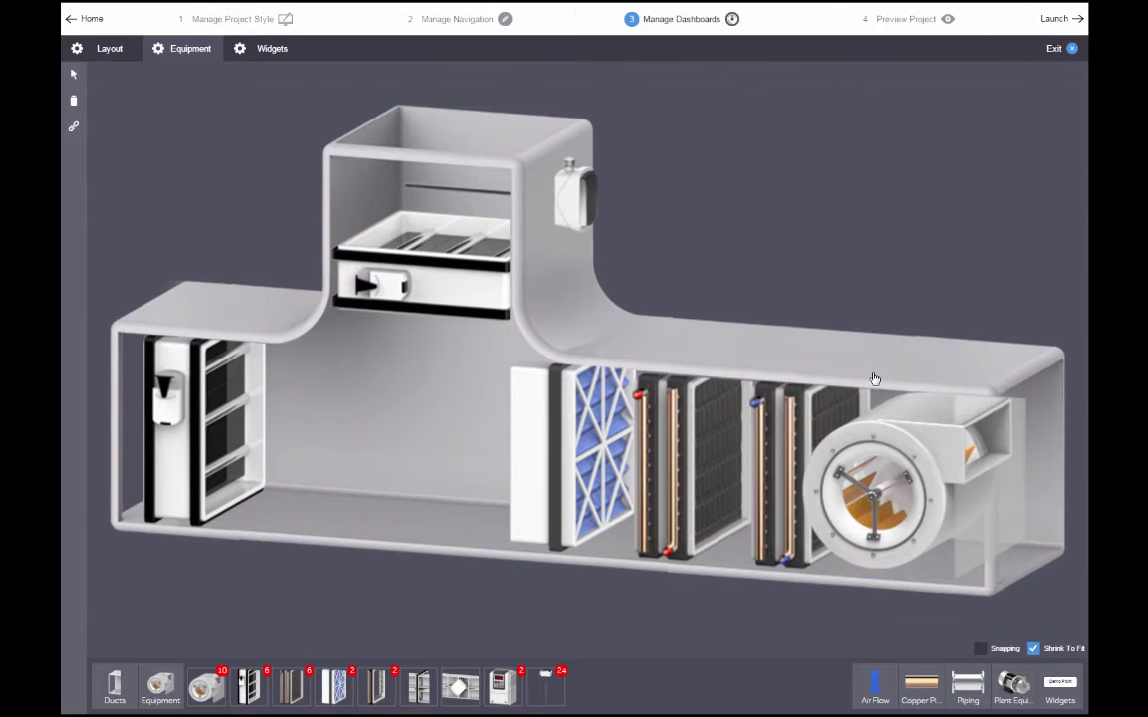
Lengthen the straight duct section in the layout layer and align the right end piece with its new end.
{"action": "left_click", "coordinate": [117, 56]}
{"action": "left_click", "coordinate": [870, 349]}
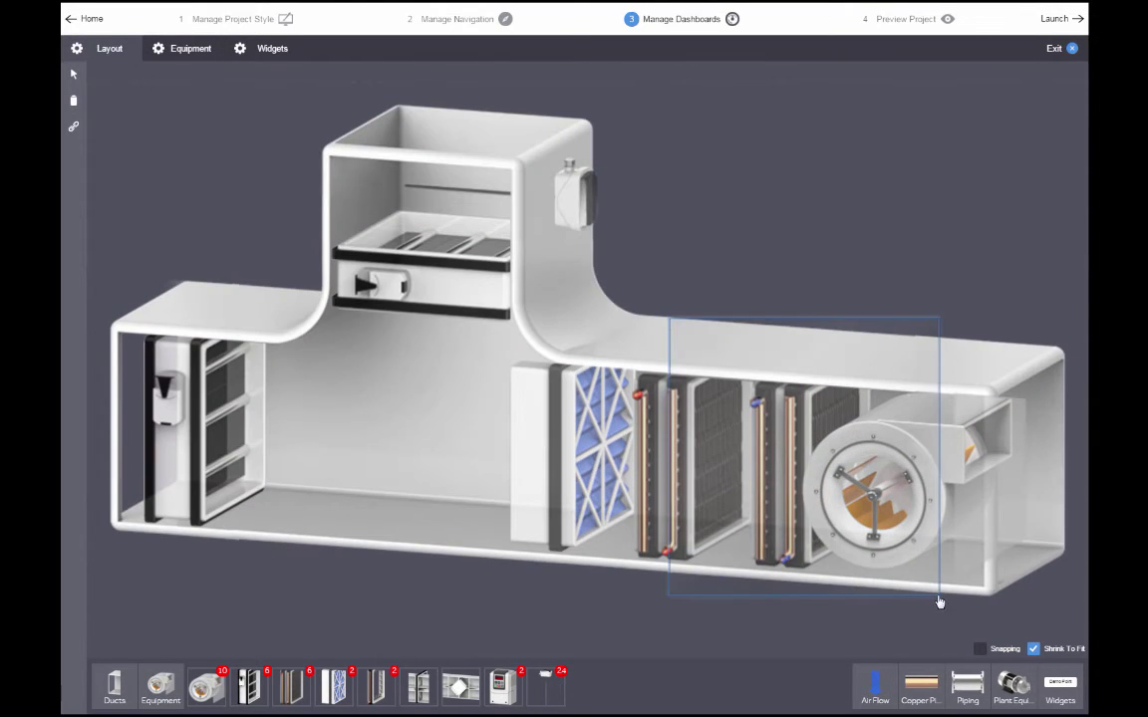
{"action": "left_click_drag", "start_coordinate": [940, 600], "coordinate": [966, 548]}
{"action": "left_click_drag", "start_coordinate": [771, 429], "coordinate": [950, 384]}
{"action": "left_click", "coordinate": [970, 437]}
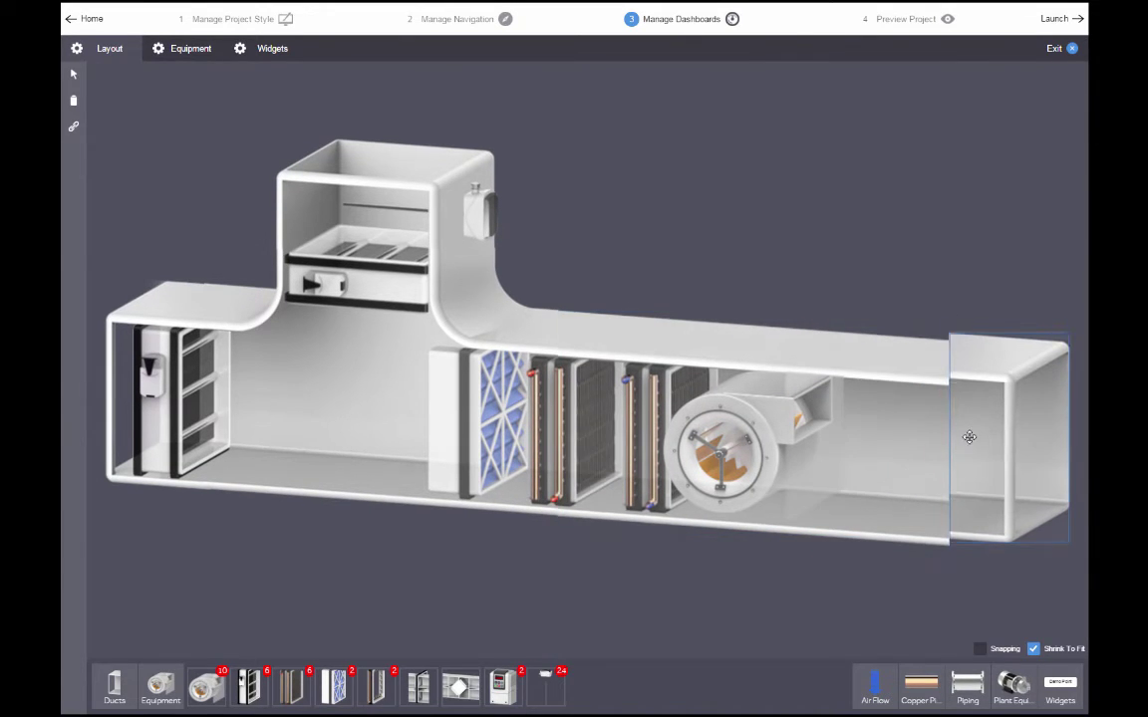
{"action": "left_click_drag", "start_coordinate": [970, 438], "coordinate": [960, 444]}
Space the fan and the second coil farther right in the equipment layer, and place a duct sensor near the outlet.
{"action": "left_click", "coordinate": [186, 50]}
{"action": "left_click_drag", "start_coordinate": [771, 451], "coordinate": [861, 460]}
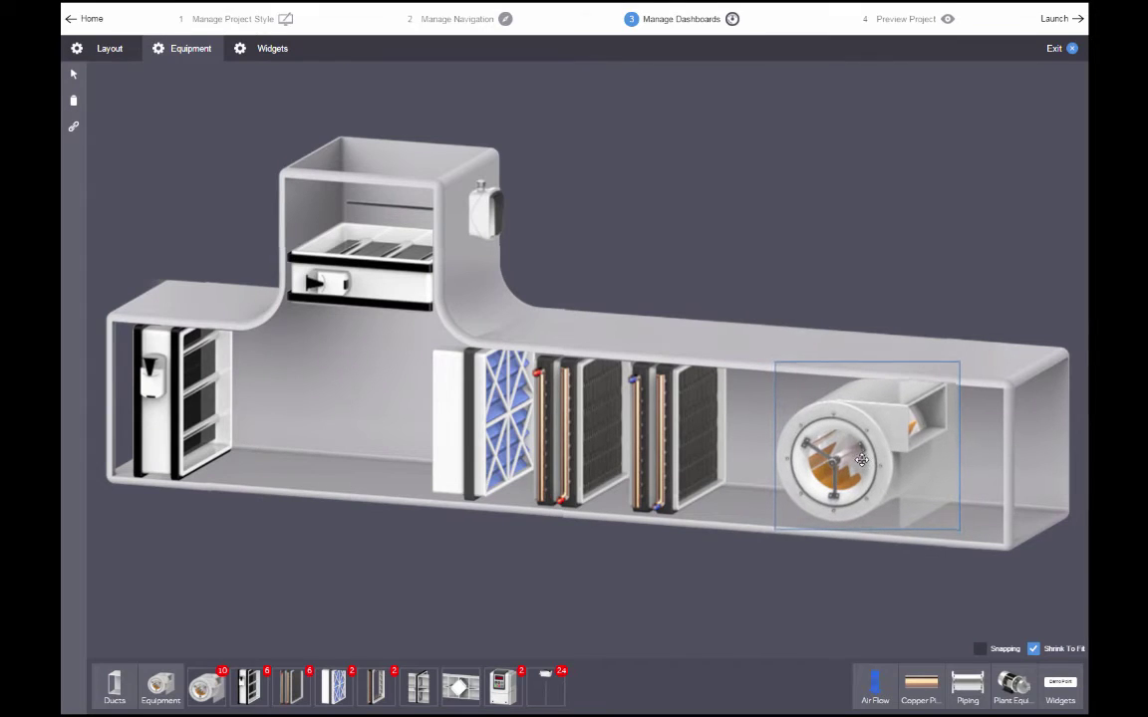
{"action": "left_click_drag", "start_coordinate": [675, 436], "coordinate": [706, 438]}
{"action": "mouse_move", "coordinate": [526, 687]}
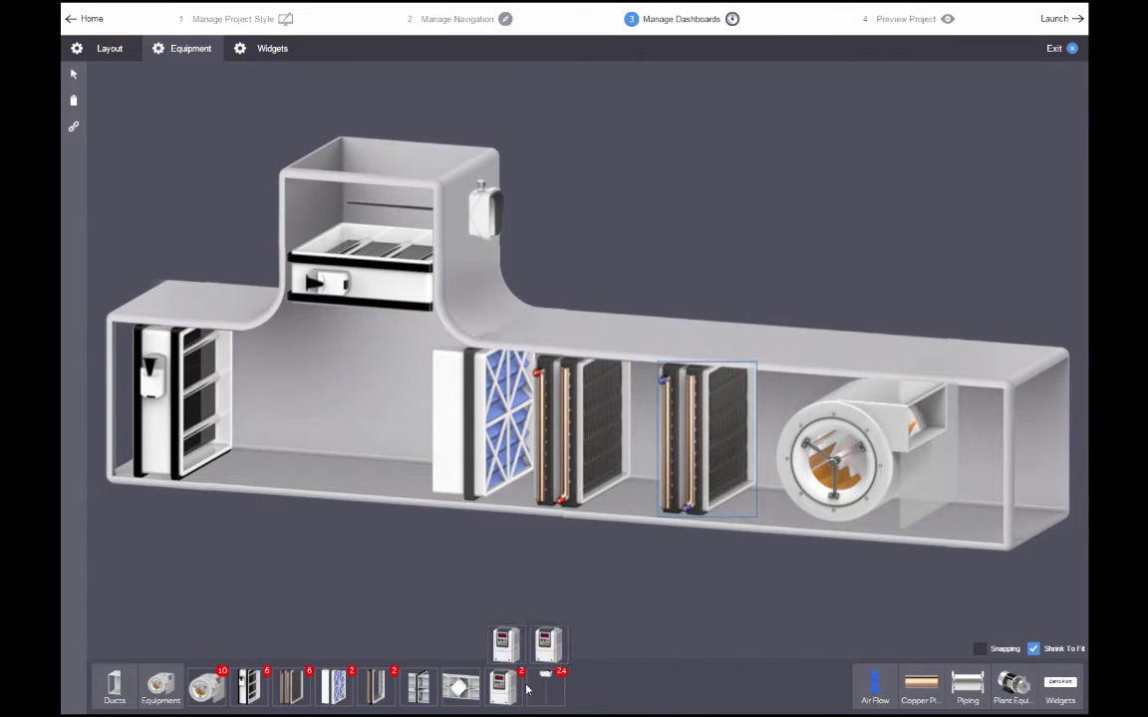
{"action": "left_click_drag", "start_coordinate": [554, 517], "coordinate": [986, 357]}
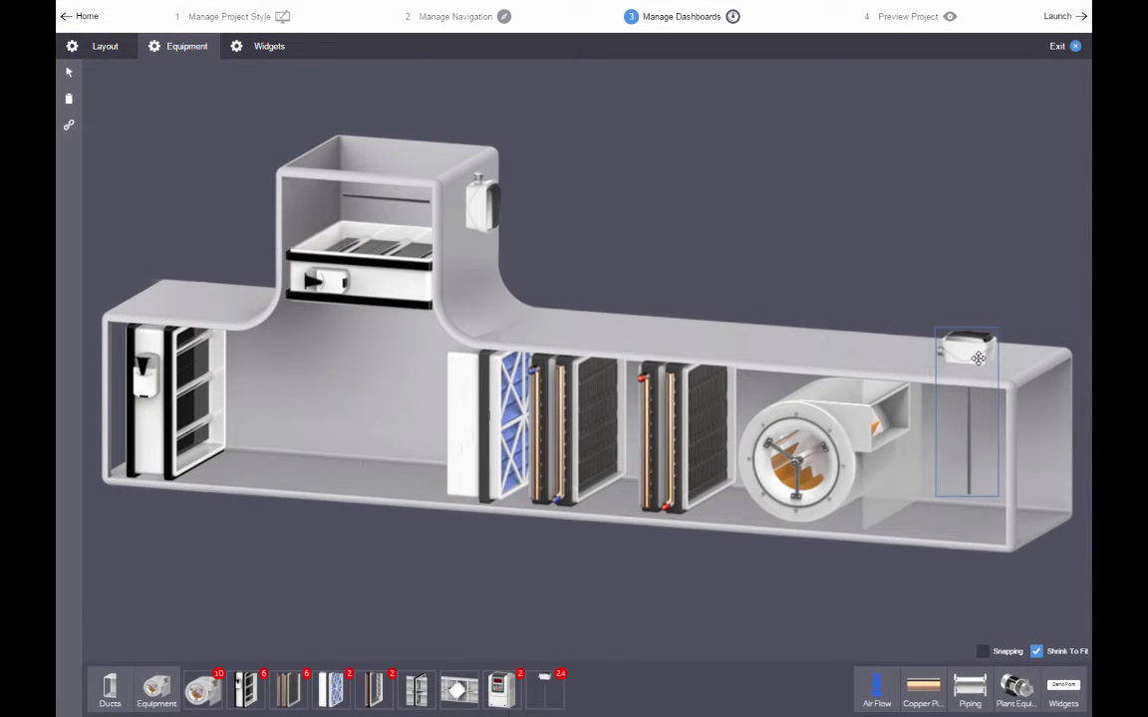
Bind the damper position points to the inlet and upper-branch dampers, and the OAT point to the branch sensor.
{"action": "left_click", "coordinate": [69, 129]}
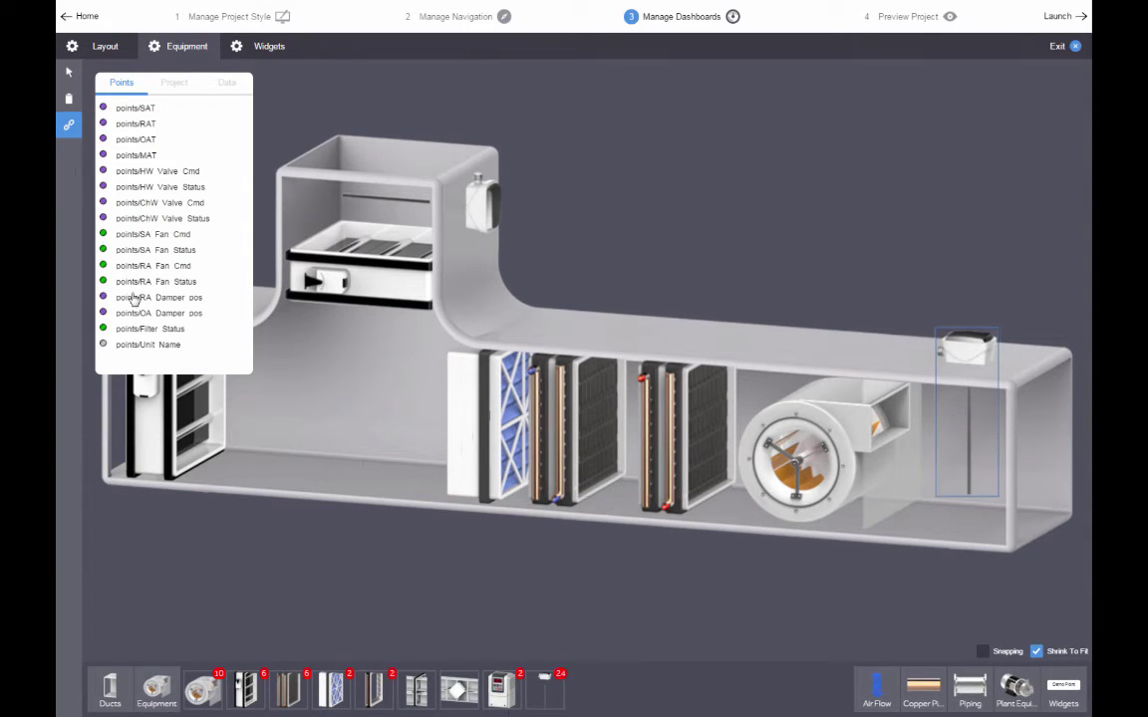
{"action": "left_click_drag", "start_coordinate": [133, 297], "coordinate": [159, 429]}
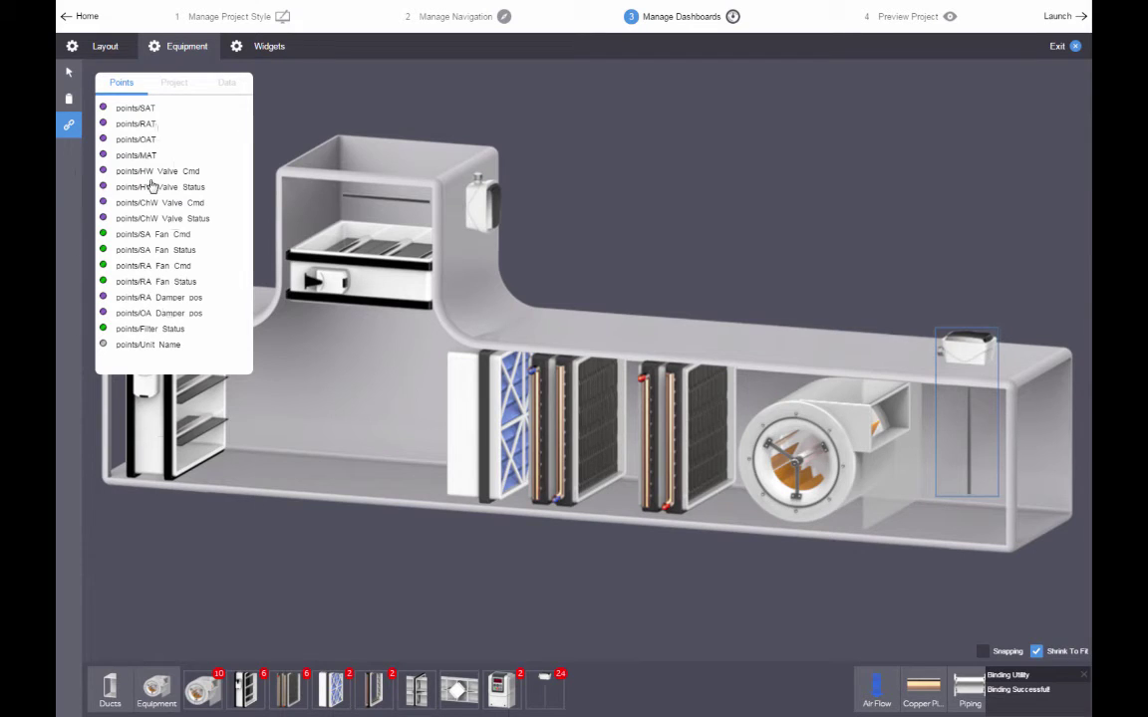
{"action": "left_click_drag", "start_coordinate": [142, 295], "coordinate": [283, 213]}
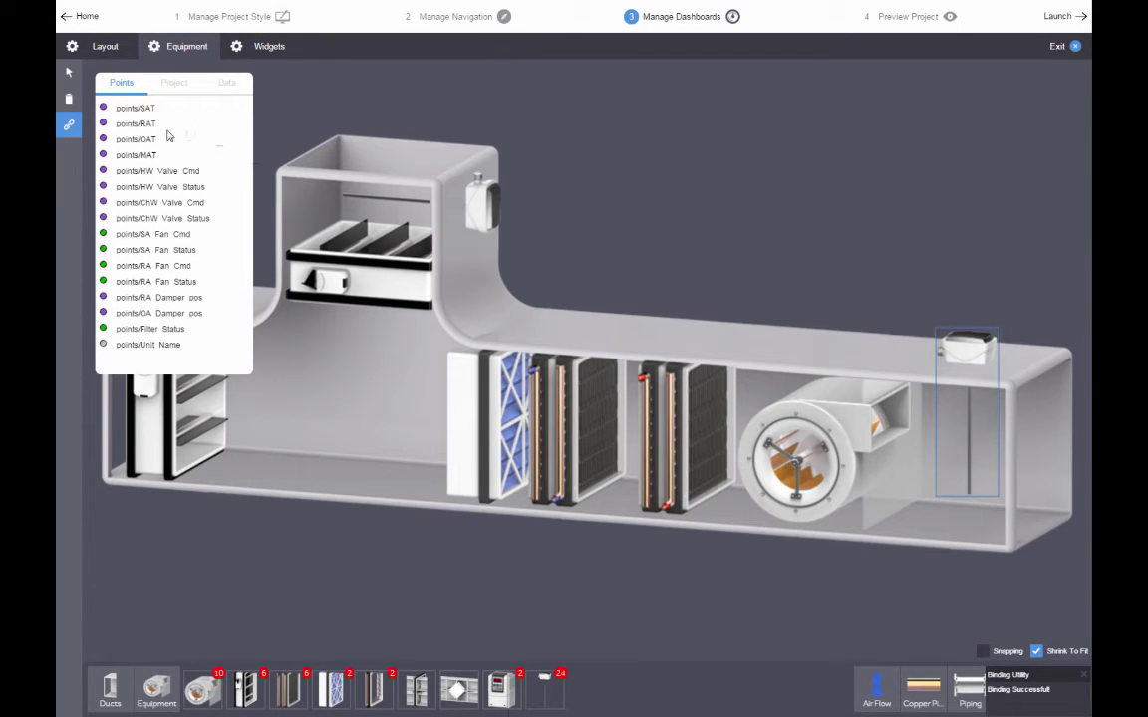
{"action": "left_click_drag", "start_coordinate": [141, 139], "coordinate": [489, 217]}
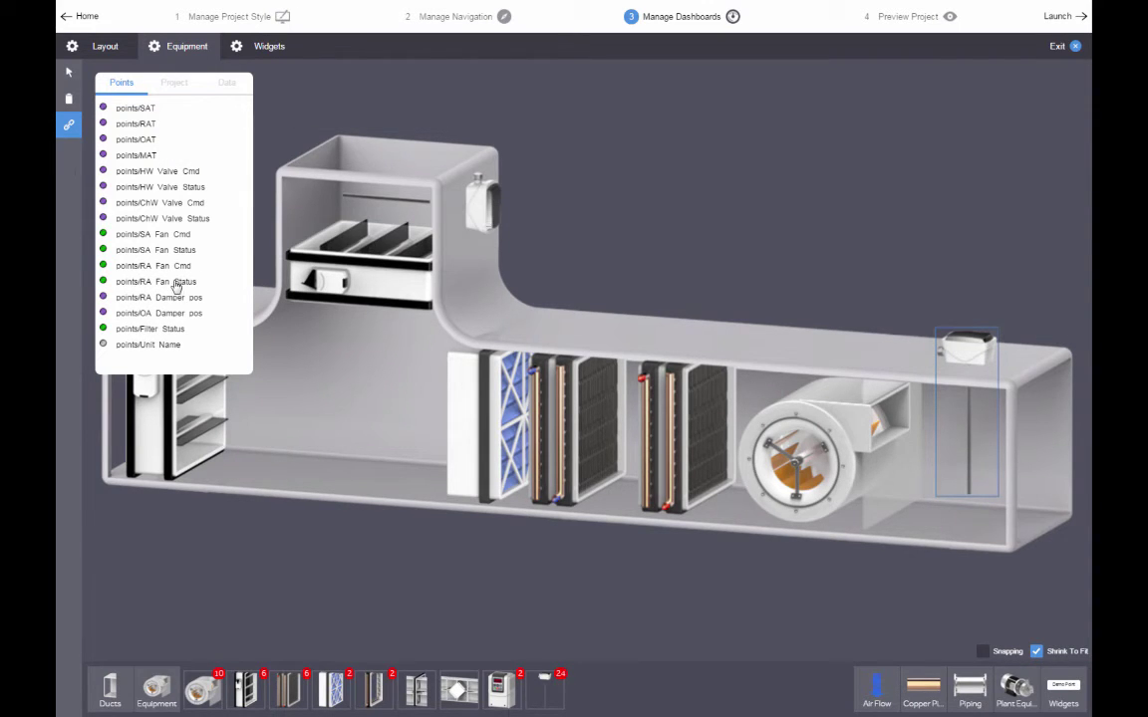
Bind Filter Status to the filter, HW and ChW Valve Status to the heating and cooling coils, and RA Fan Cmd to the fan.
{"action": "left_click_drag", "start_coordinate": [149, 329], "coordinate": [459, 388]}
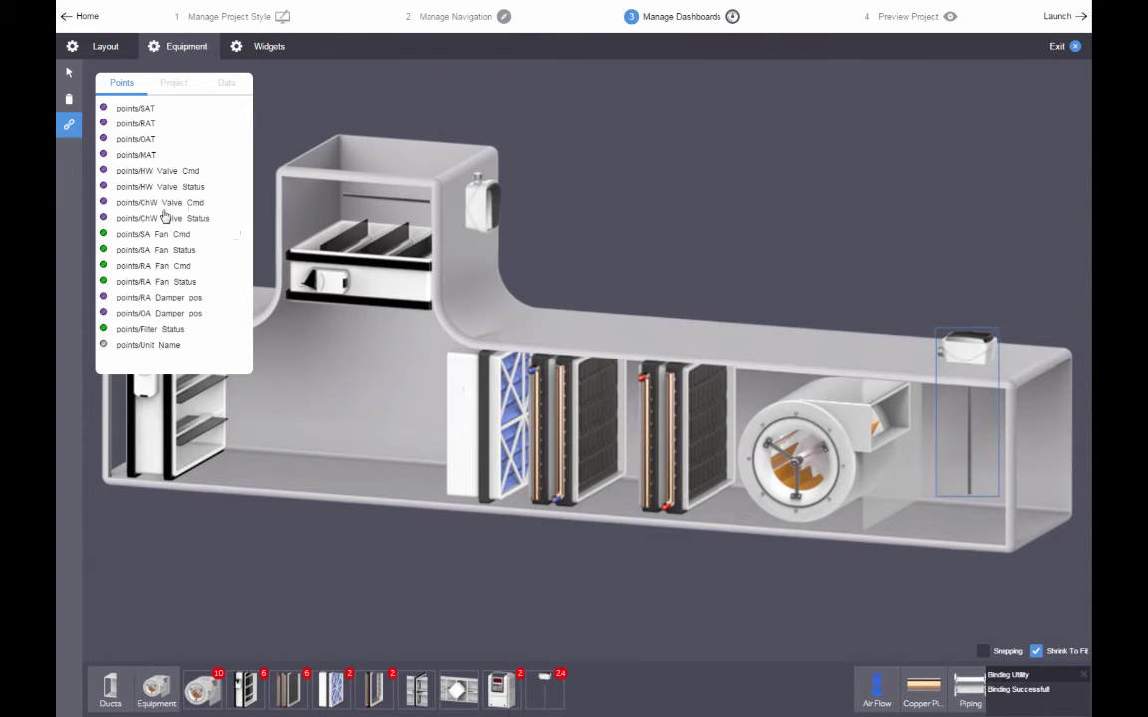
{"action": "left_click_drag", "start_coordinate": [166, 191], "coordinate": [635, 398]}
{"action": "left_click_drag", "start_coordinate": [185, 216], "coordinate": [590, 403]}
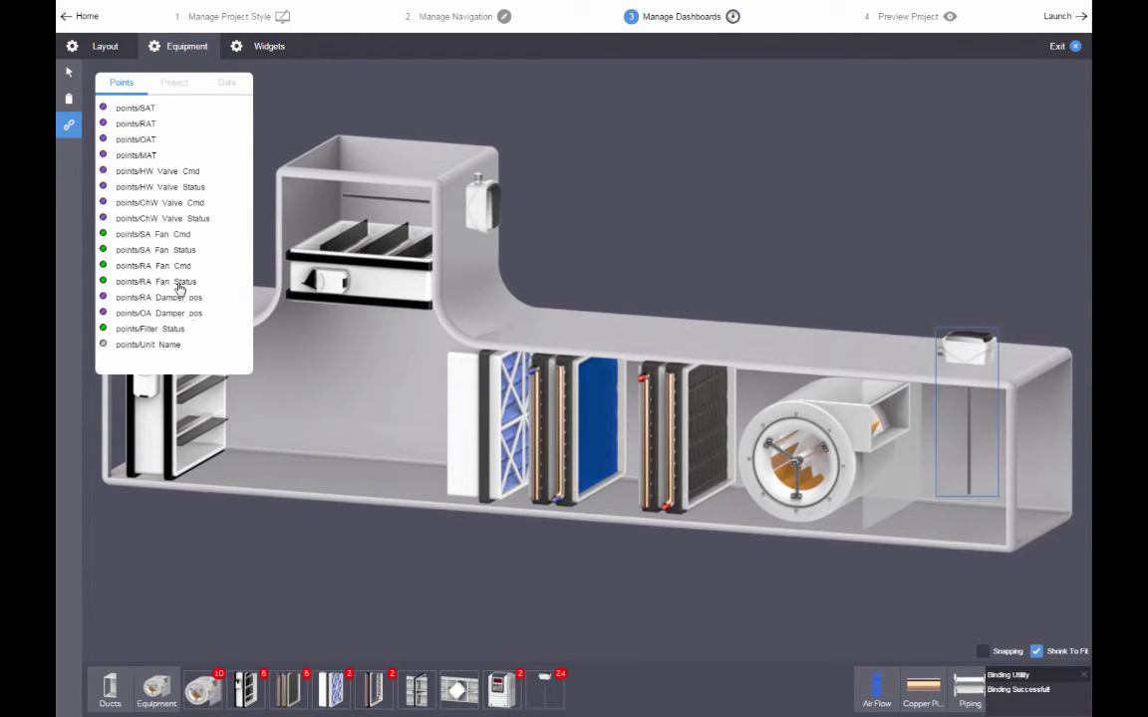
{"action": "left_click_drag", "start_coordinate": [163, 265], "coordinate": [817, 451]}
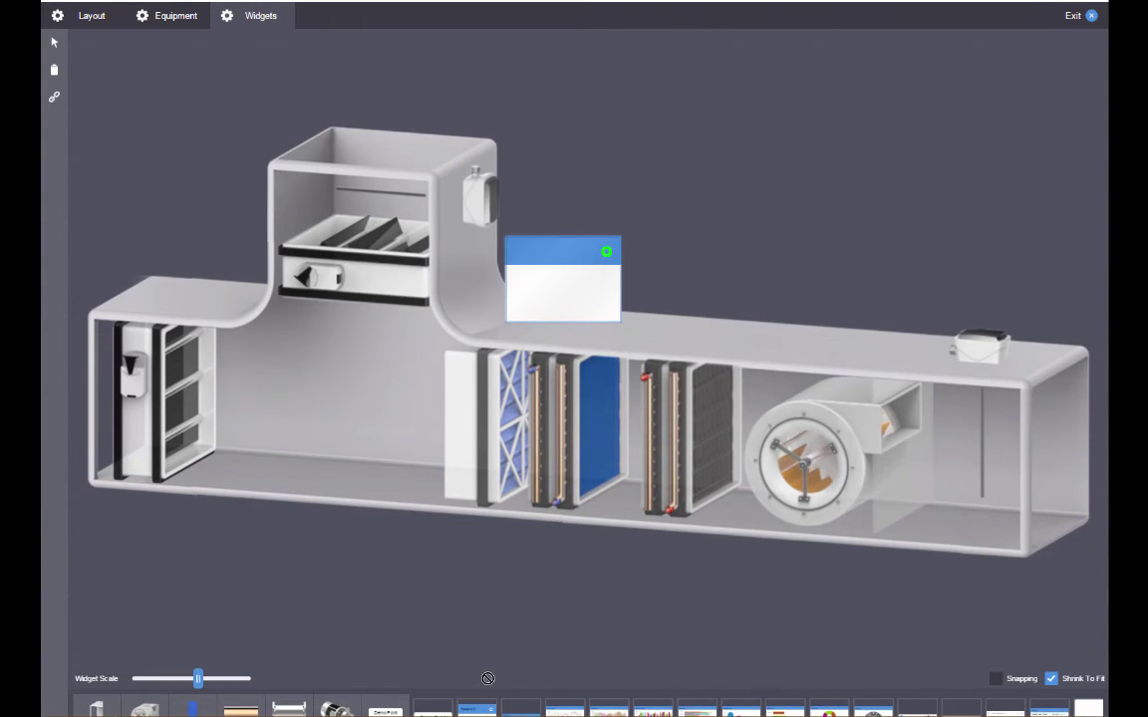
Place two single-value widgets side by side above the duct, right of the upper branch.
{"action": "left_click_drag", "start_coordinate": [487, 678], "coordinate": [684, 239]}
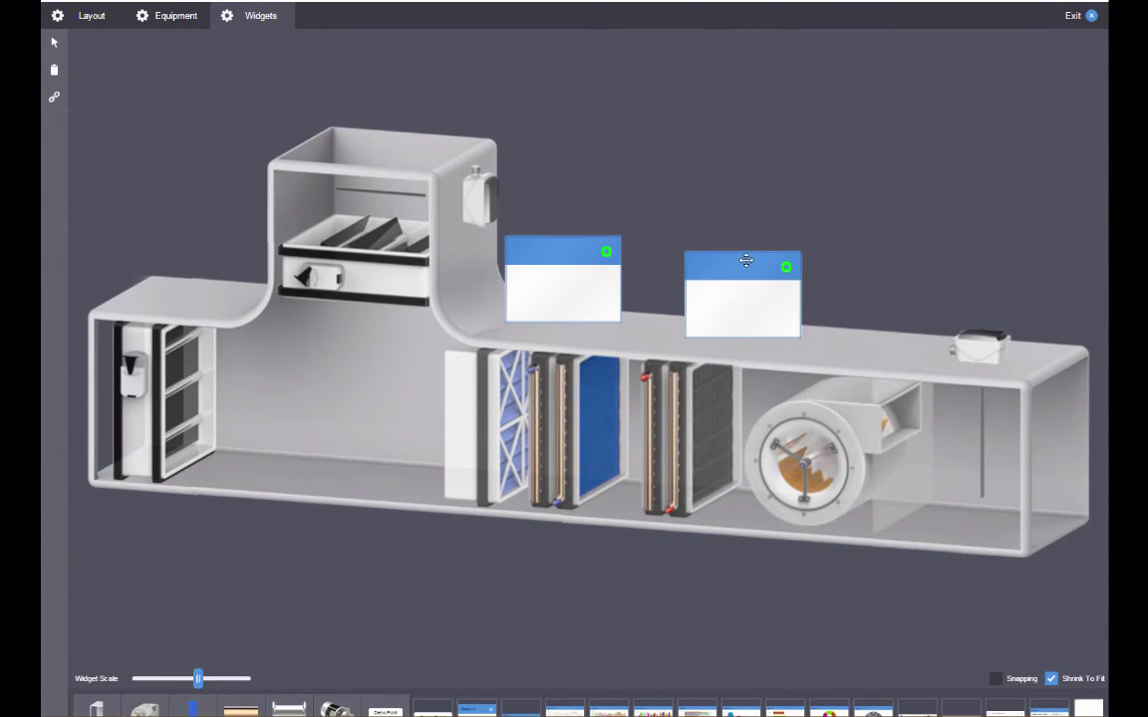
{"action": "left_click_drag", "start_coordinate": [746, 260], "coordinate": [723, 197]}
{"action": "left_click_drag", "start_coordinate": [546, 184], "coordinate": [596, 200]}
Bind HW Valve Status to the right-hand value widget and ChW Valve Status to the left-hand one.
{"action": "left_click", "coordinate": [55, 98]}
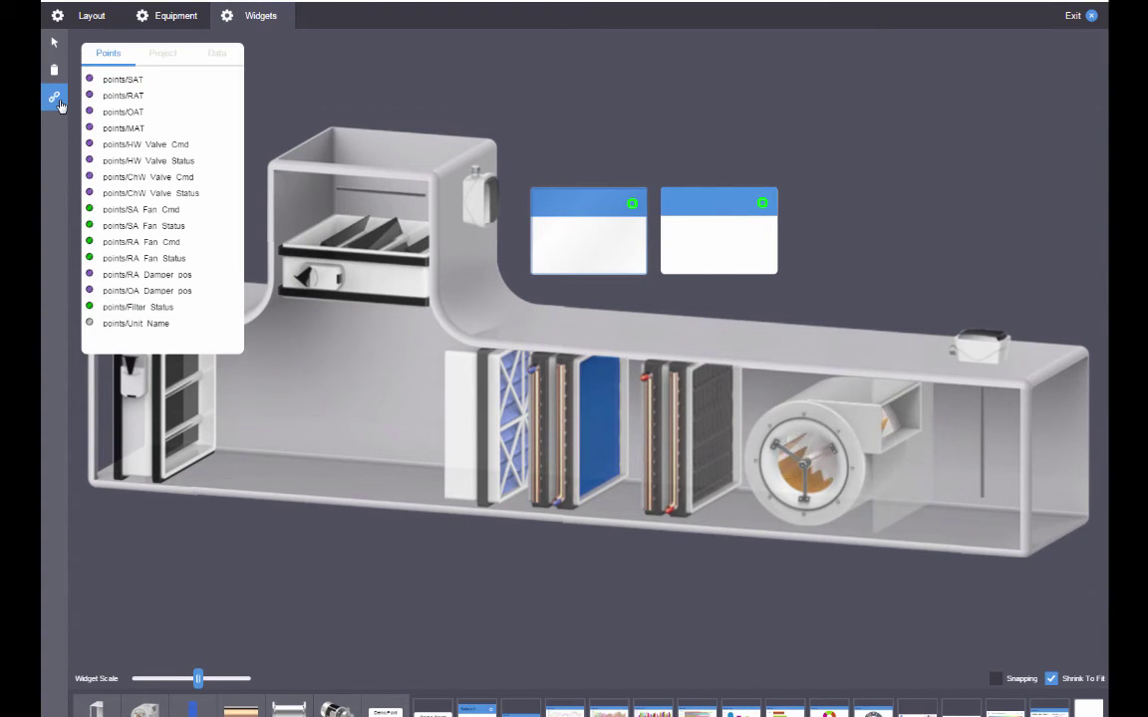
{"action": "left_click_drag", "start_coordinate": [140, 160], "coordinate": [680, 243]}
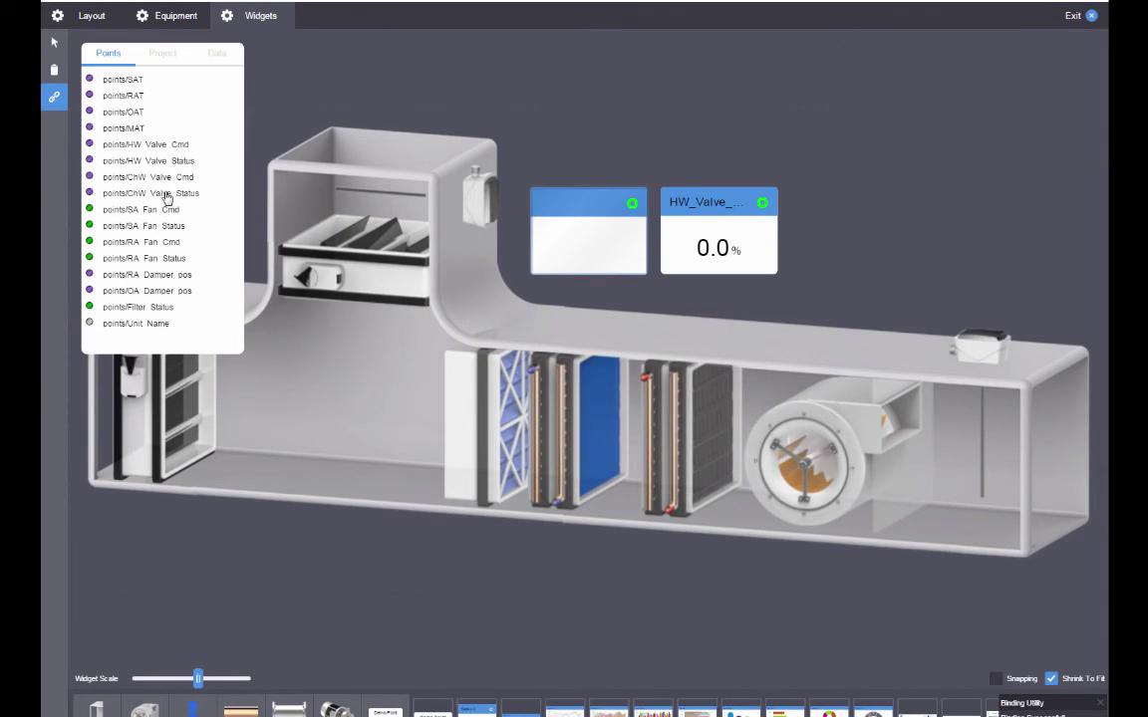
{"action": "left_click_drag", "start_coordinate": [150, 190], "coordinate": [541, 249]}
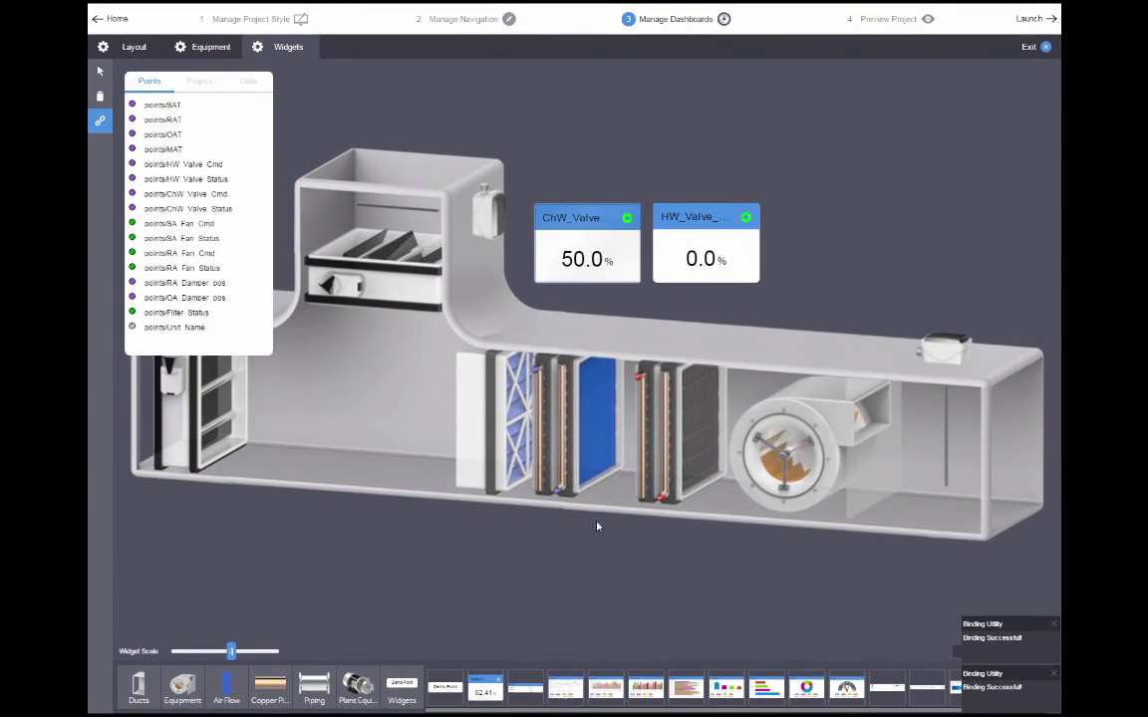
Add a Node List widget above the outlet and bind the four temperature points, SA/RA fan commands and statuses, and both damper positions to it.
{"action": "left_click_drag", "start_coordinate": [529, 688], "coordinate": [858, 266]}
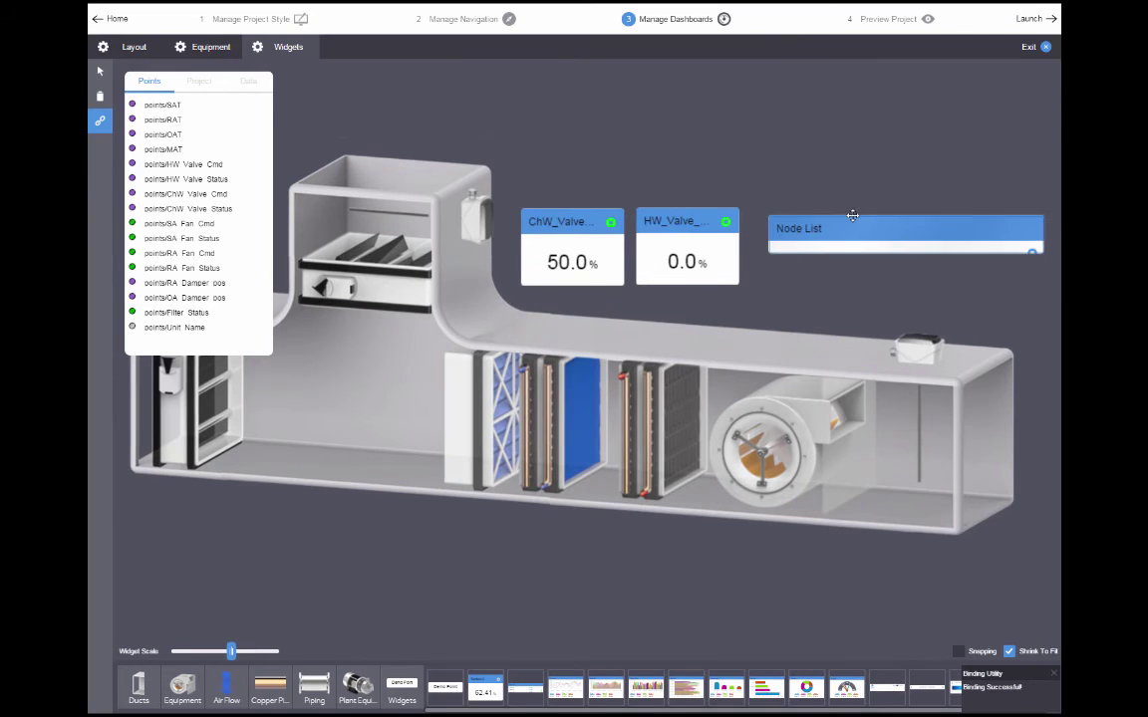
{"action": "left_click_drag", "start_coordinate": [174, 105], "coordinate": [812, 203]}
{"action": "left_click_drag", "start_coordinate": [162, 134], "coordinate": [797, 231]}
{"action": "left_click_drag", "start_coordinate": [207, 228], "coordinate": [802, 262]}
{"action": "left_click_drag", "start_coordinate": [185, 238], "coordinate": [802, 295]}
{"action": "left_click_drag", "start_coordinate": [213, 269], "coordinate": [812, 284]}
{"action": "left_click_drag", "start_coordinate": [217, 298], "coordinate": [877, 254]}
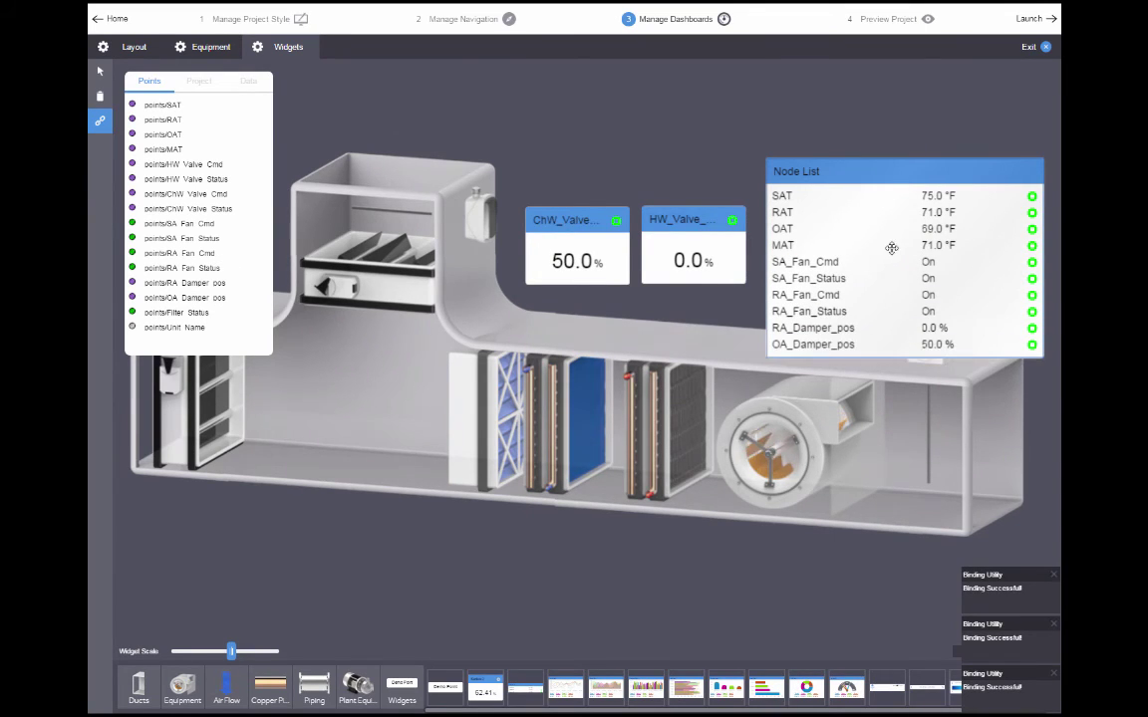
{"action": "left_click_drag", "start_coordinate": [837, 172], "coordinate": [834, 145]}
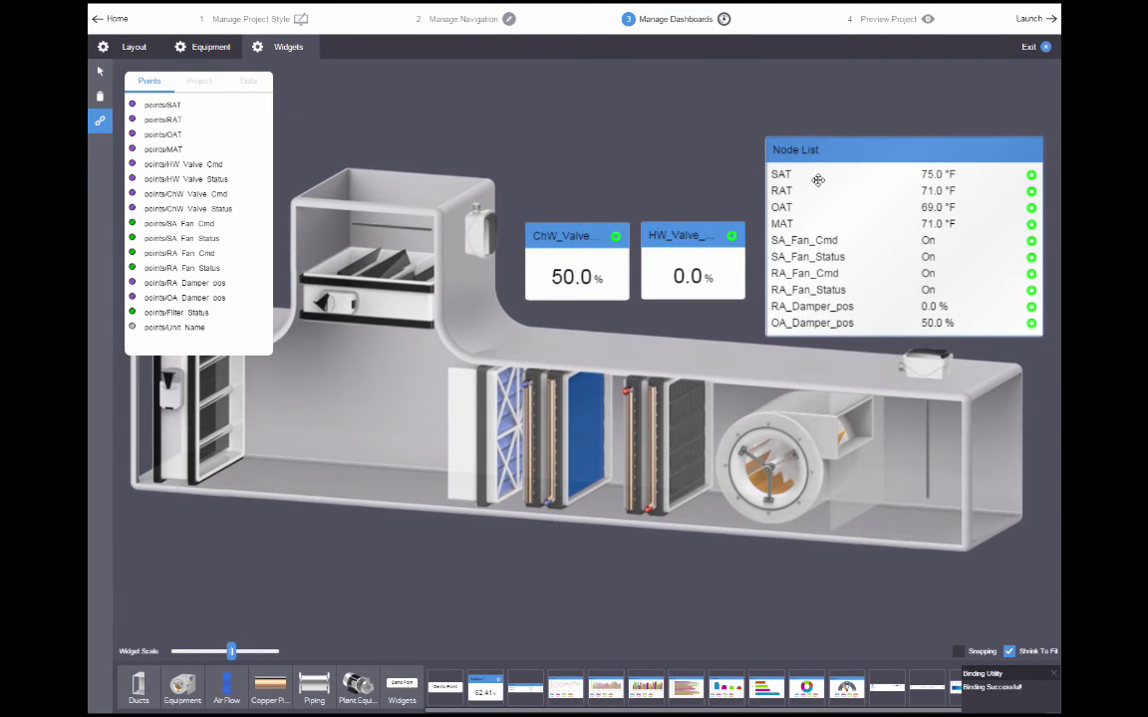
Add a text label above the valve widgets, bind Unit Name to it, and set its binding target to value.
{"action": "left_click_drag", "start_coordinate": [448, 685], "coordinate": [592, 139]}
{"action": "left_click_drag", "start_coordinate": [146, 327], "coordinate": [566, 150]}
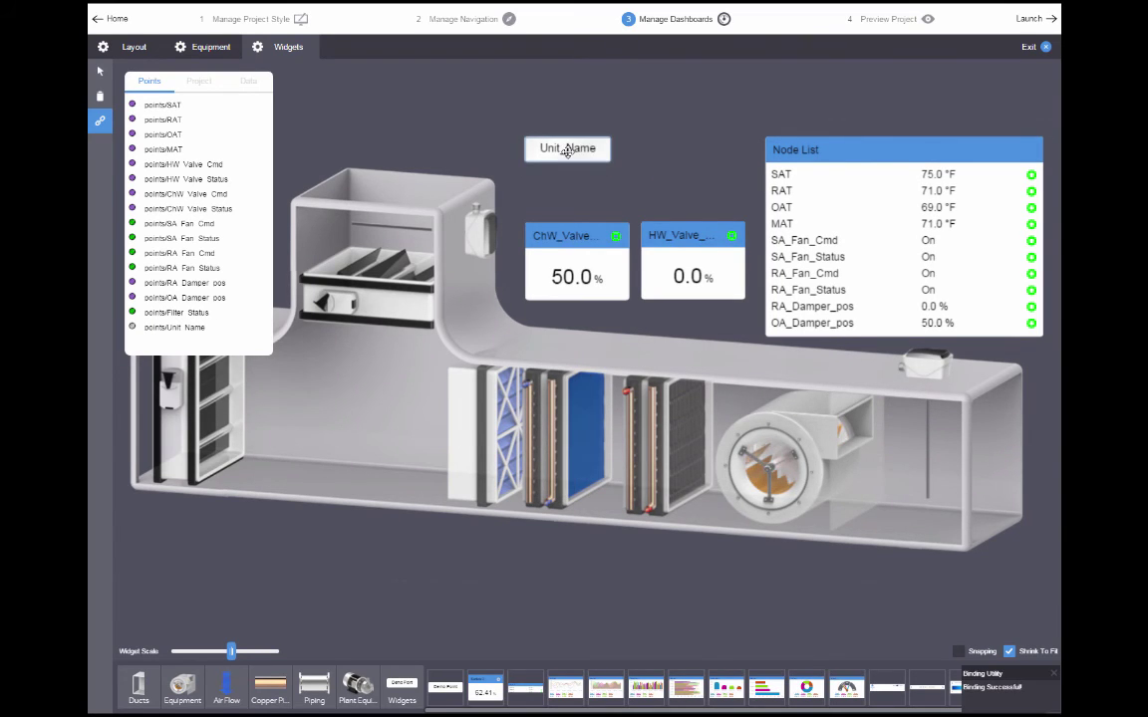
{"action": "right_click", "coordinate": [566, 151]}
{"action": "left_click", "coordinate": [573, 159]}
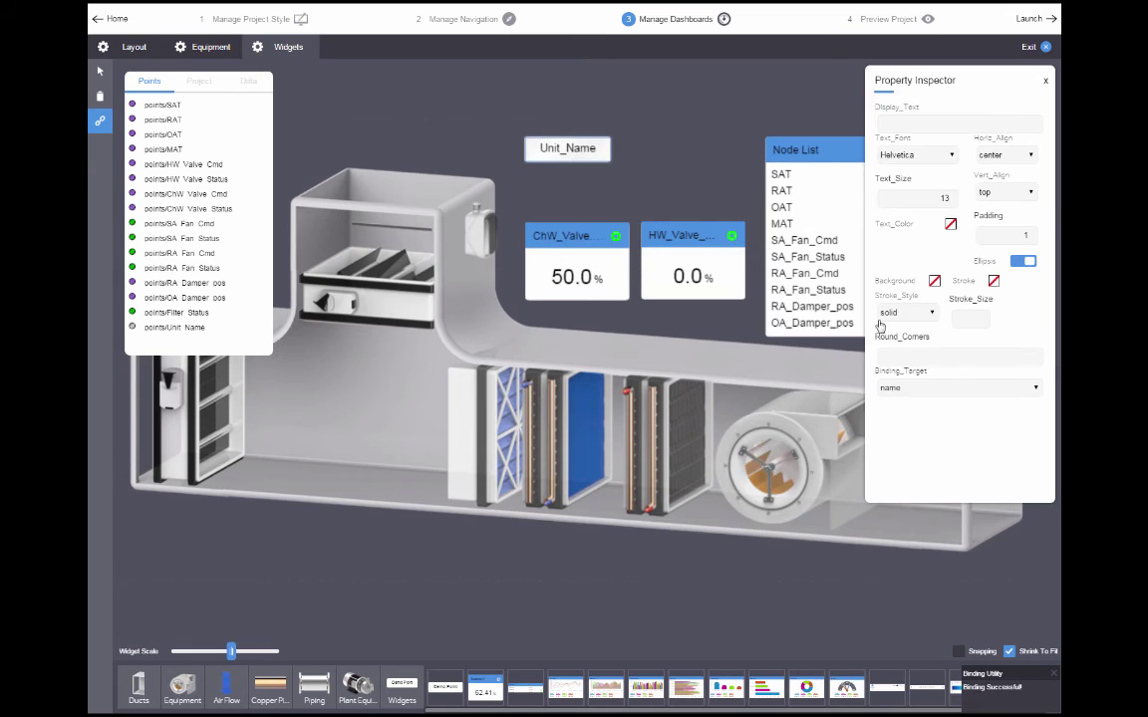
{"action": "left_click", "coordinate": [916, 387]}
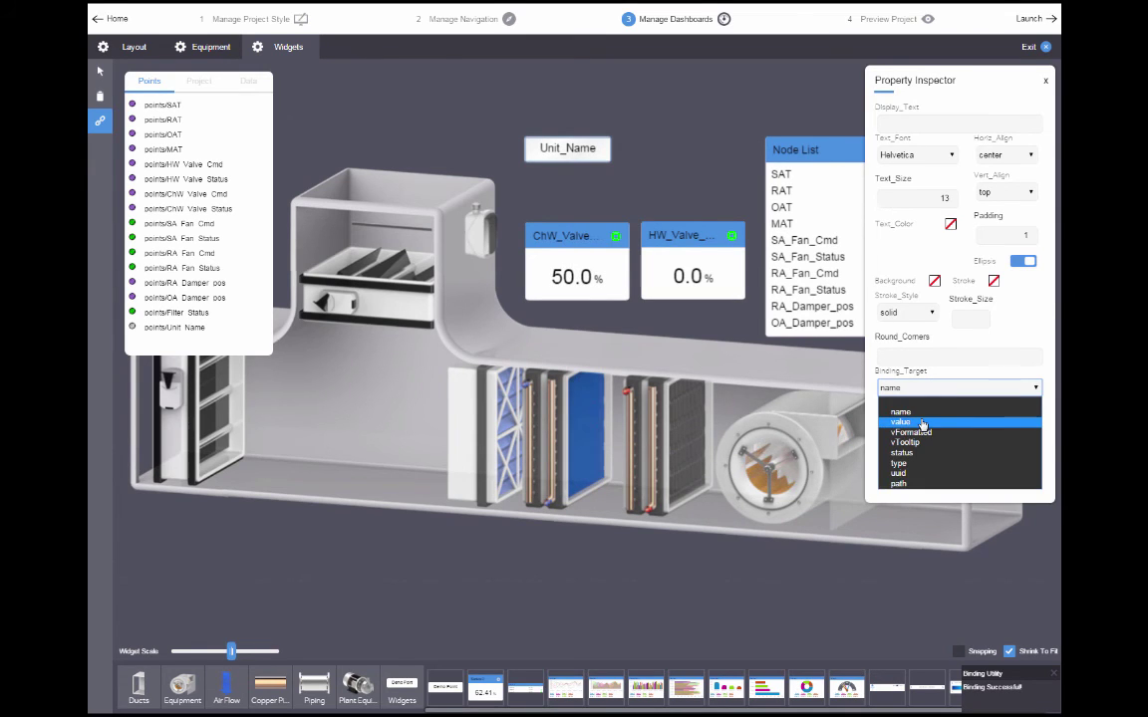
{"action": "left_click", "coordinate": [923, 423]}
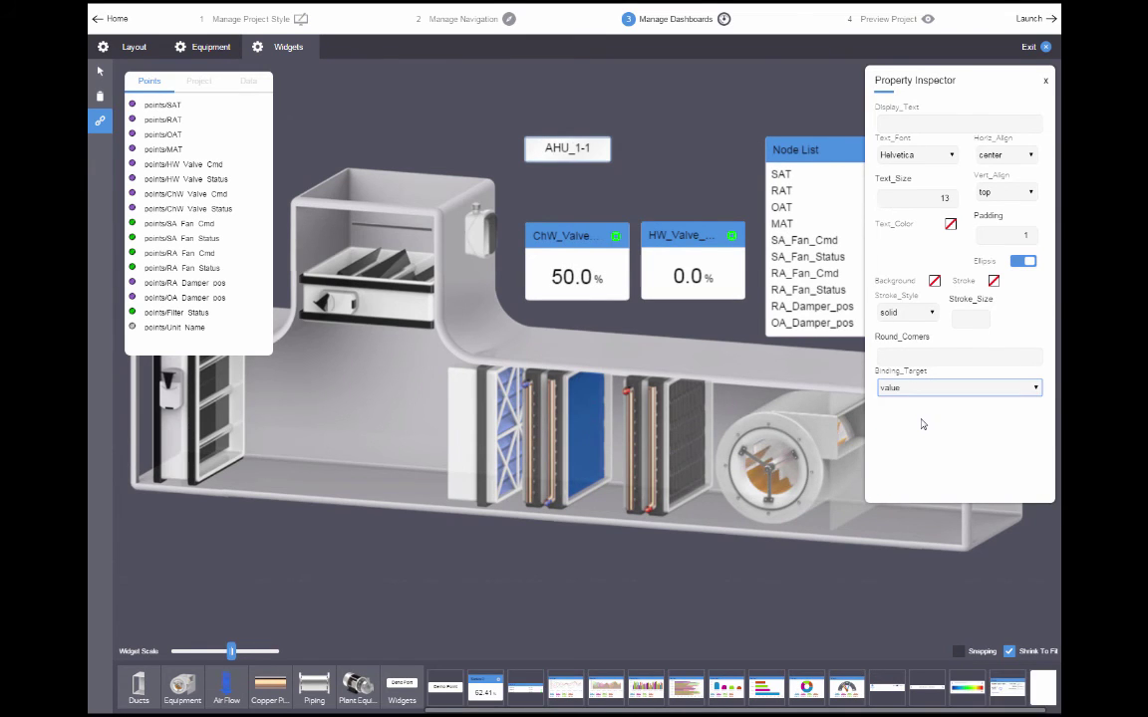
{"action": "left_click", "coordinate": [1046, 81]}
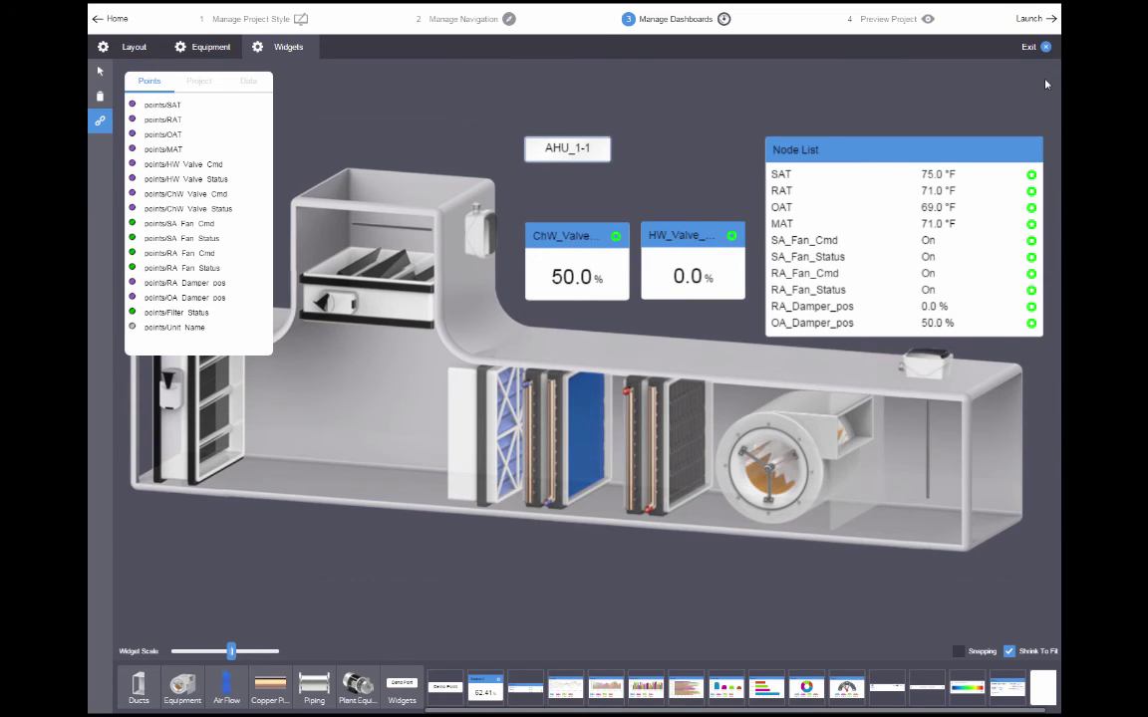
Save and close the dashboard, and view it for AHU_1-2, AHU_1-3 and AHU_1-4.
{"action": "left_click", "coordinate": [1036, 46]}
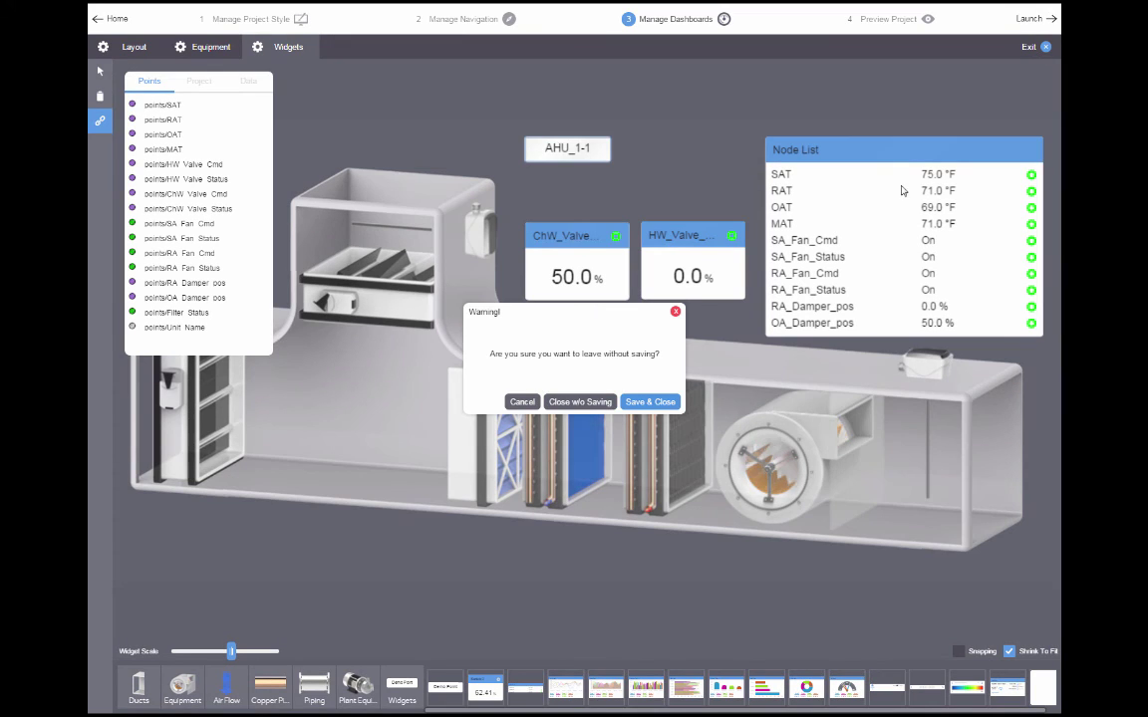
{"action": "left_click", "coordinate": [658, 401]}
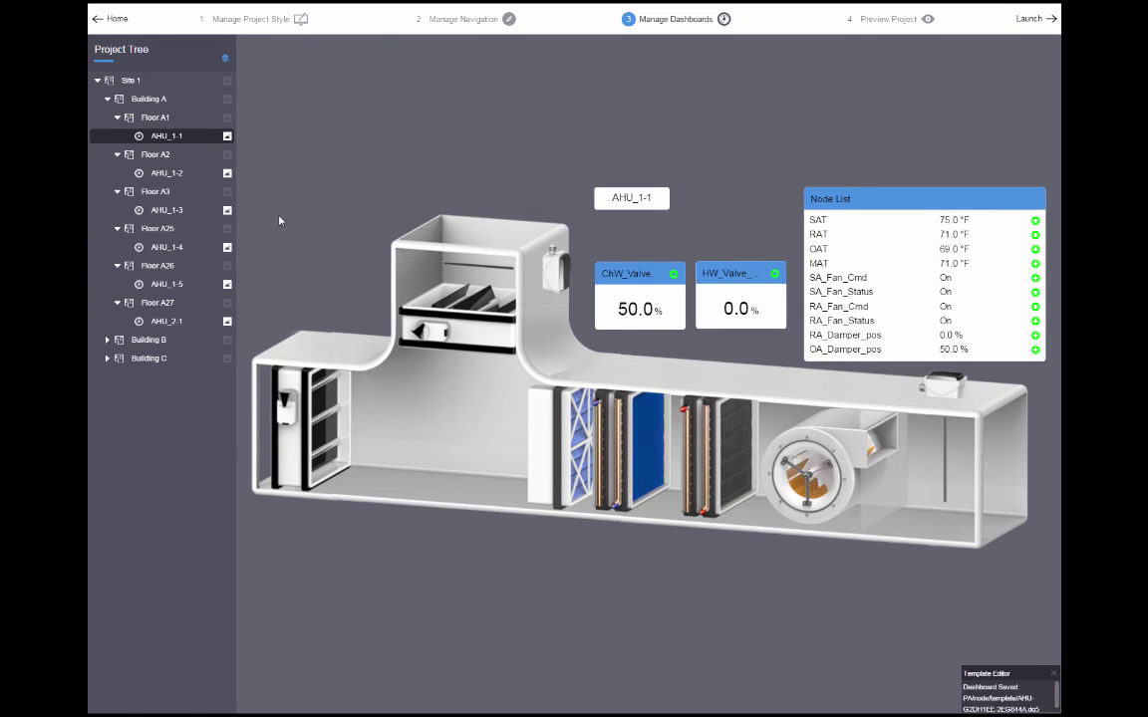
{"action": "left_click", "coordinate": [189, 174]}
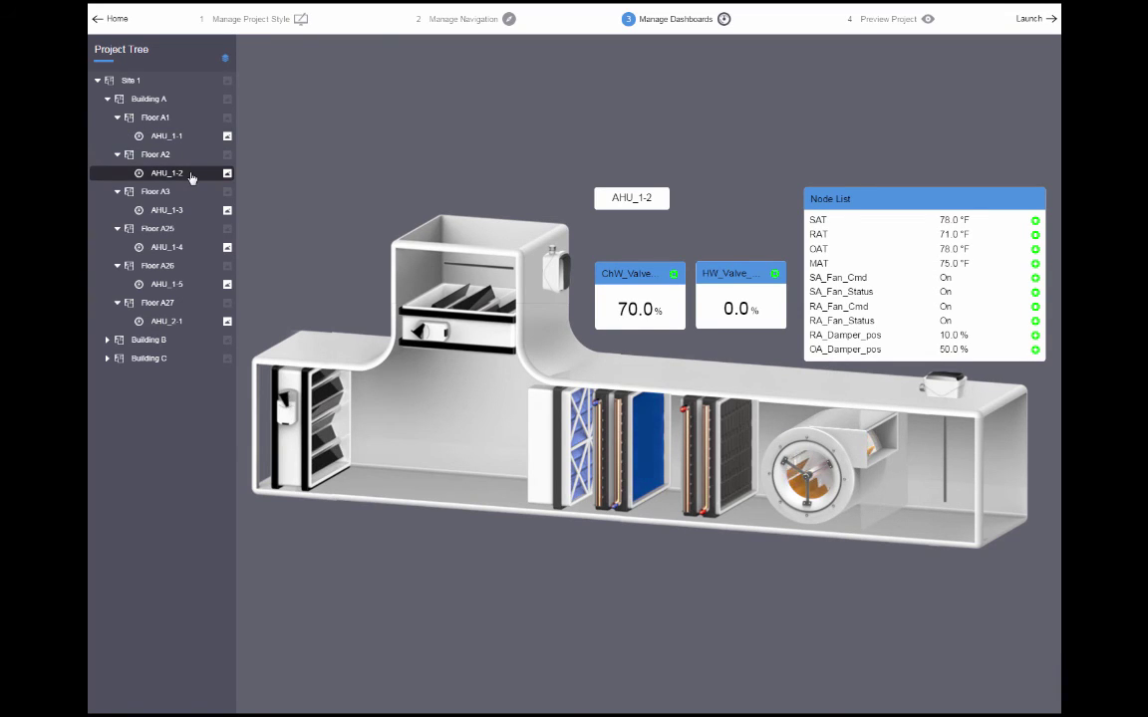
{"action": "left_click", "coordinate": [173, 212]}
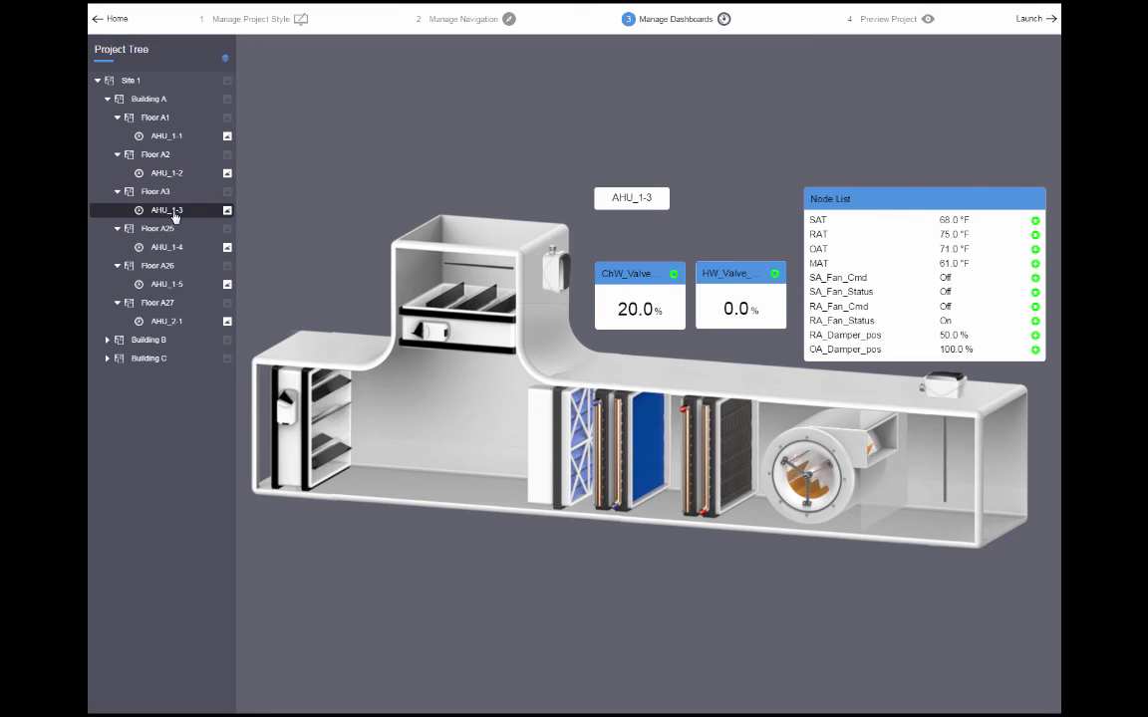
{"action": "left_click", "coordinate": [171, 249]}
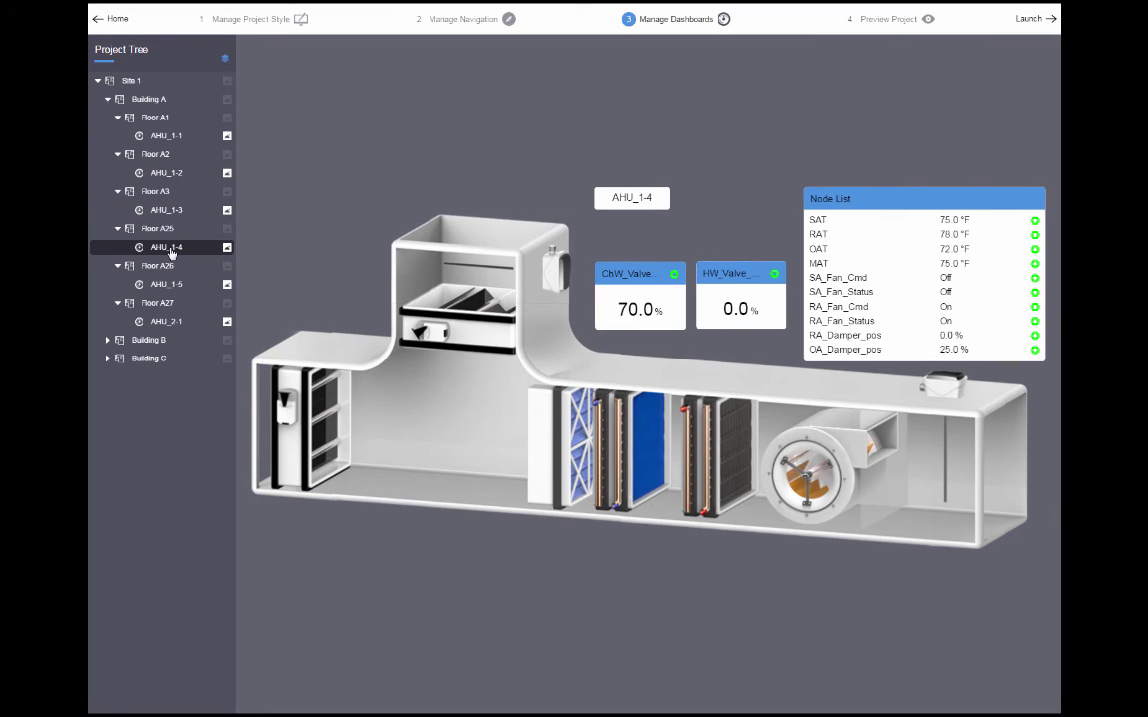
On AHU_1-4, set the chilled-water valve value to 0 and the hot-water valve value to 30.
{"action": "right_click", "coordinate": [654, 309]}
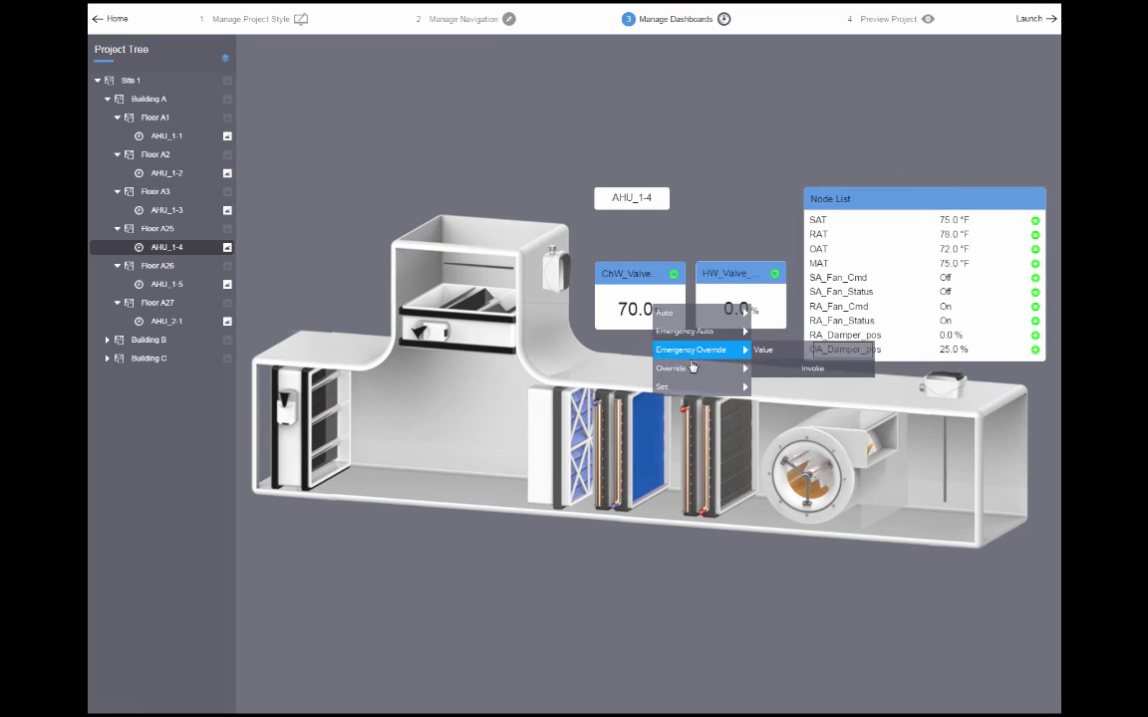
{"action": "mouse_move", "coordinate": [733, 386]}
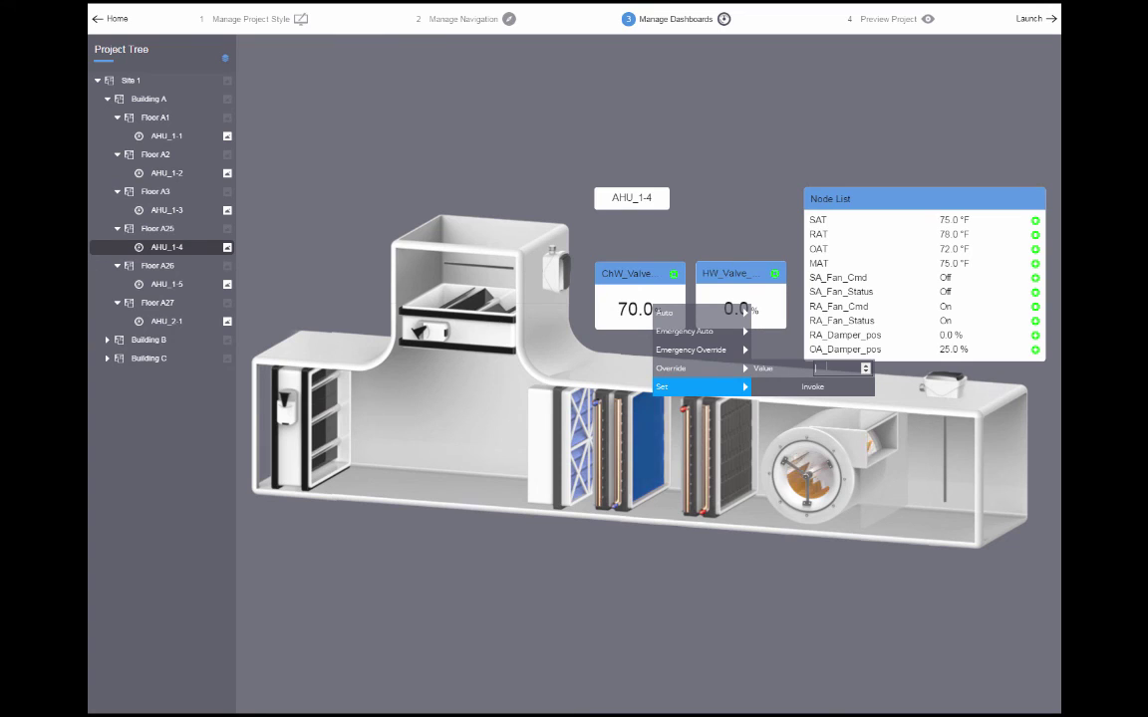
{"action": "left_click", "coordinate": [823, 388]}
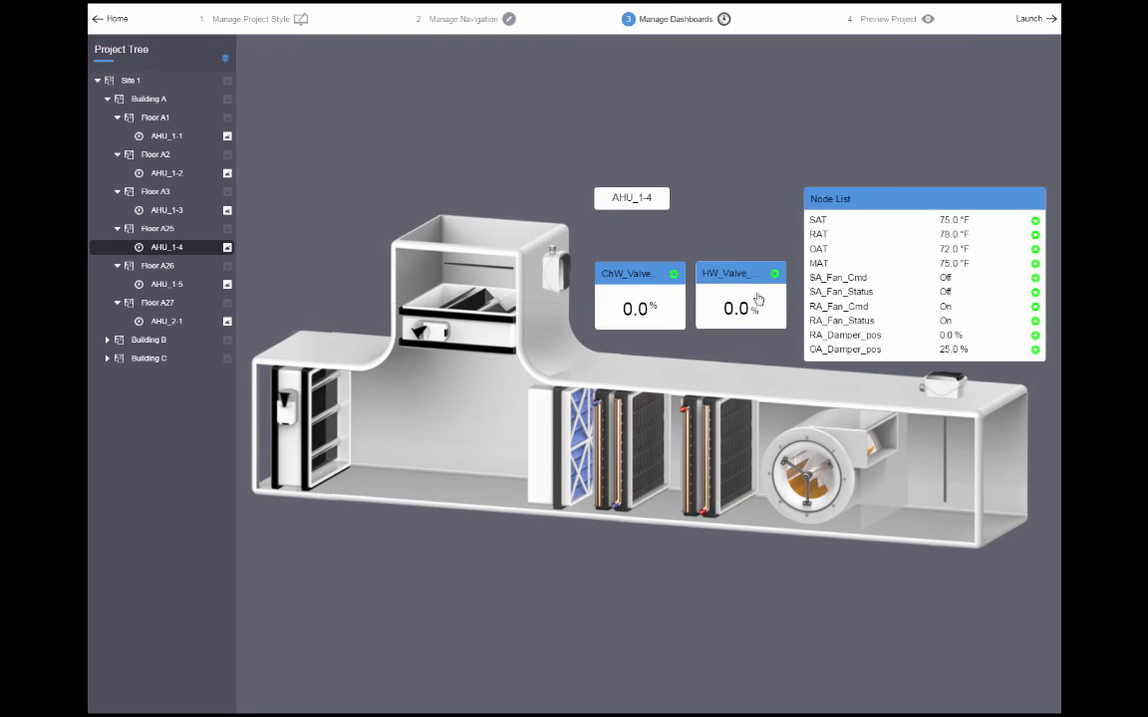
{"action": "right_click", "coordinate": [758, 295]}
{"action": "mouse_move", "coordinate": [786, 378]}
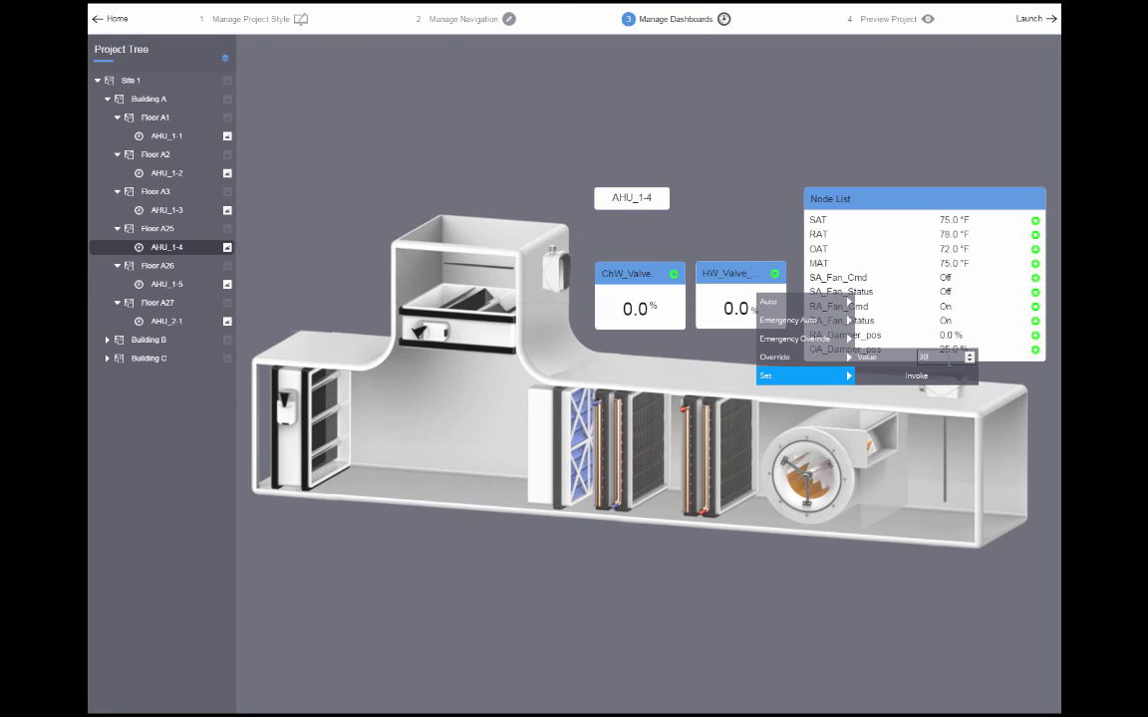
{"action": "left_click", "coordinate": [946, 376]}
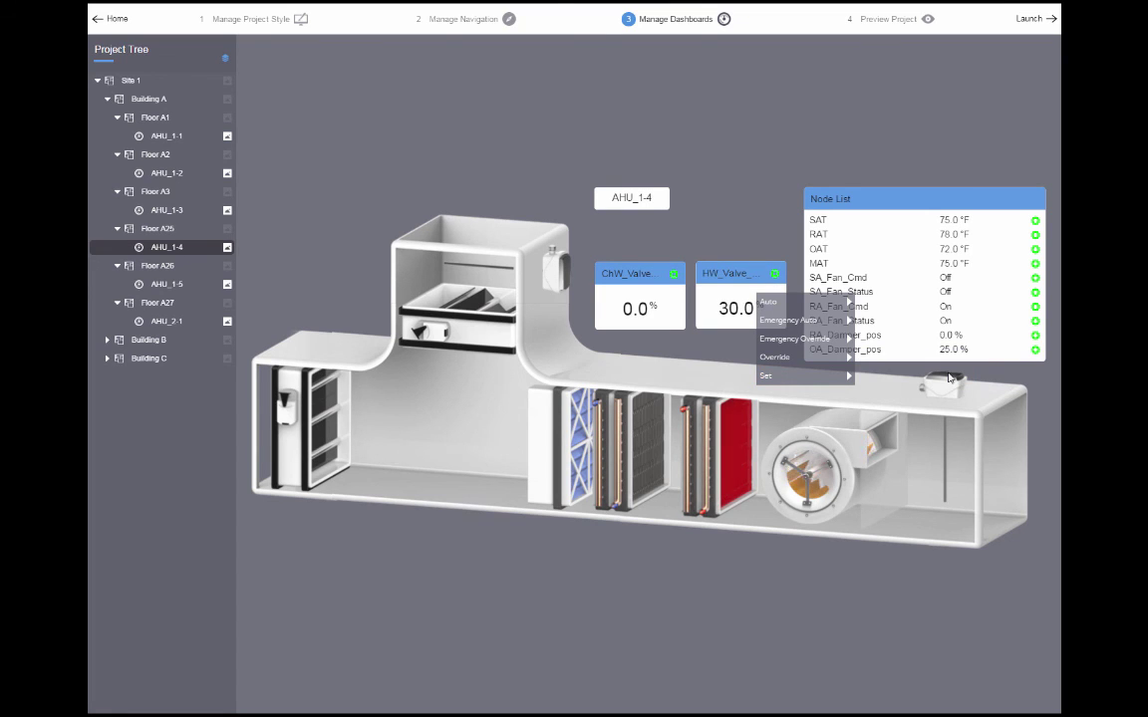
Set the AHU_1-4 fan graphic's point to off and back to on.
{"action": "right_click", "coordinate": [825, 478]}
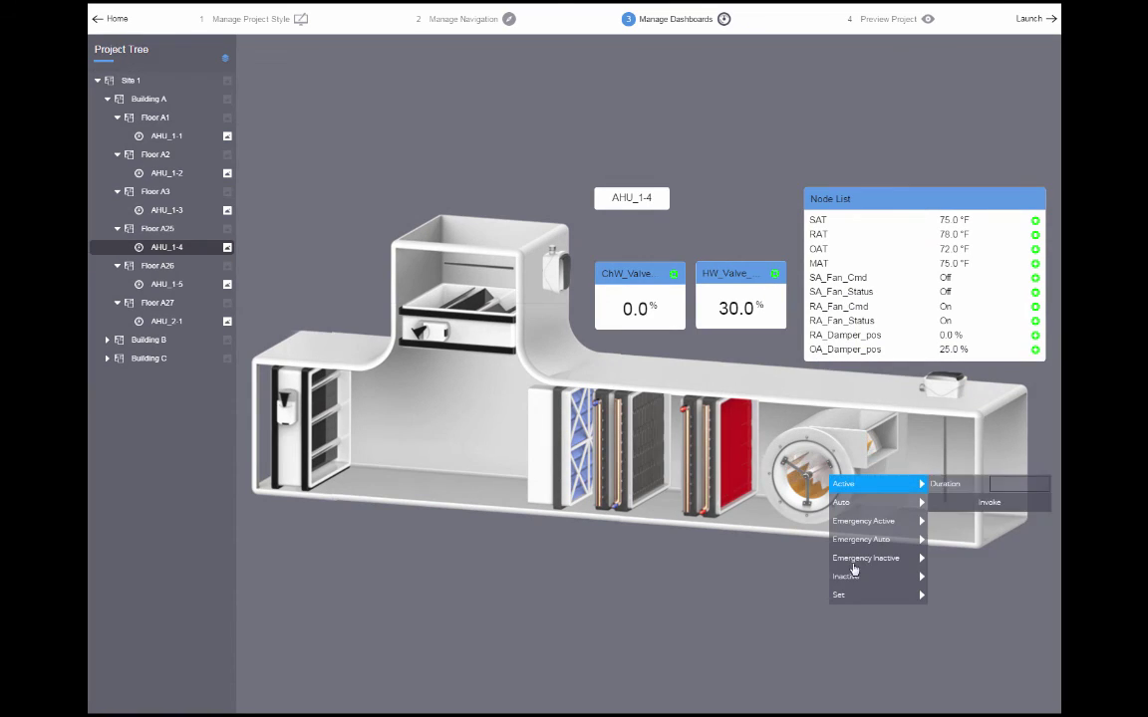
{"action": "mouse_move", "coordinate": [860, 595]}
{"action": "left_click", "coordinate": [976, 595]}
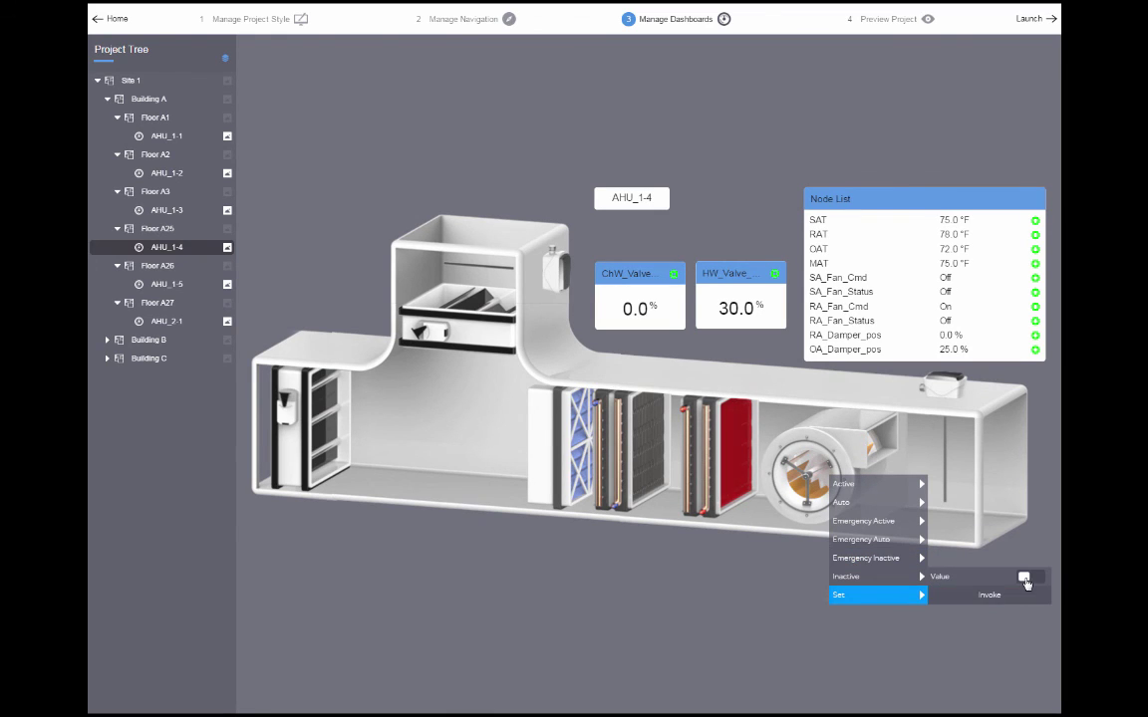
{"action": "left_click", "coordinate": [1025, 578]}
{"action": "left_click", "coordinate": [1019, 597]}
{"action": "left_click", "coordinate": [764, 619]}
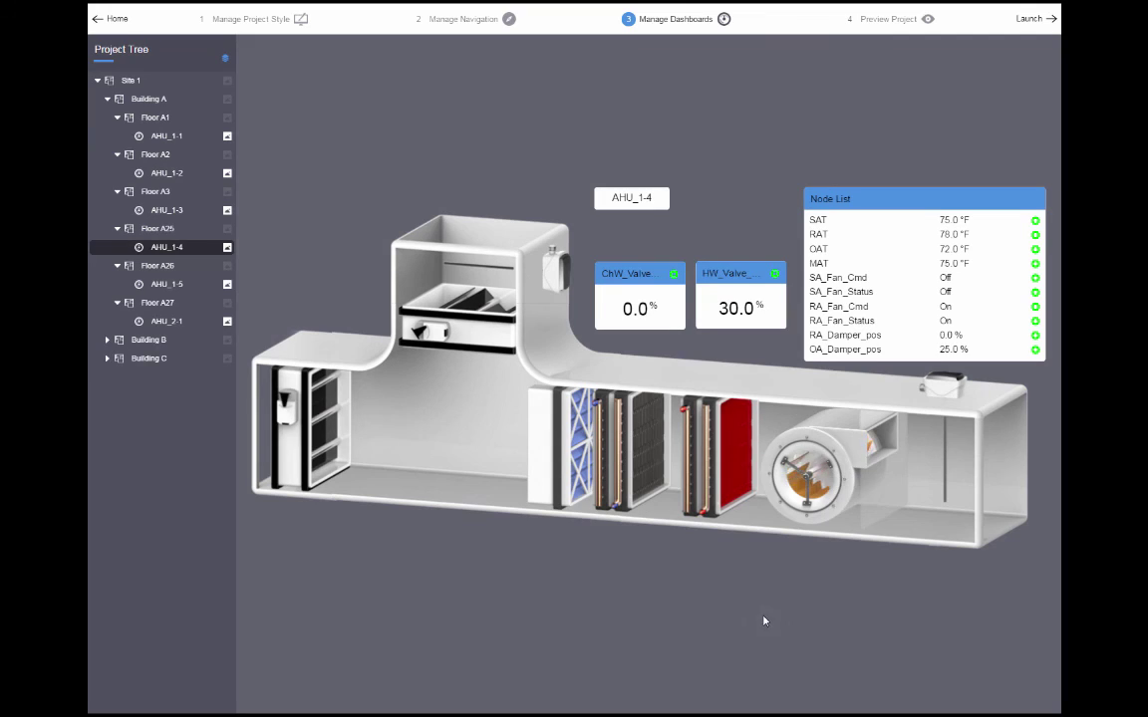
Set the OA_Damper_pos value in AHU_1-4's node list to 100.
{"action": "left_click", "coordinate": [954, 350]}
{"action": "mouse_move", "coordinate": [974, 436]}
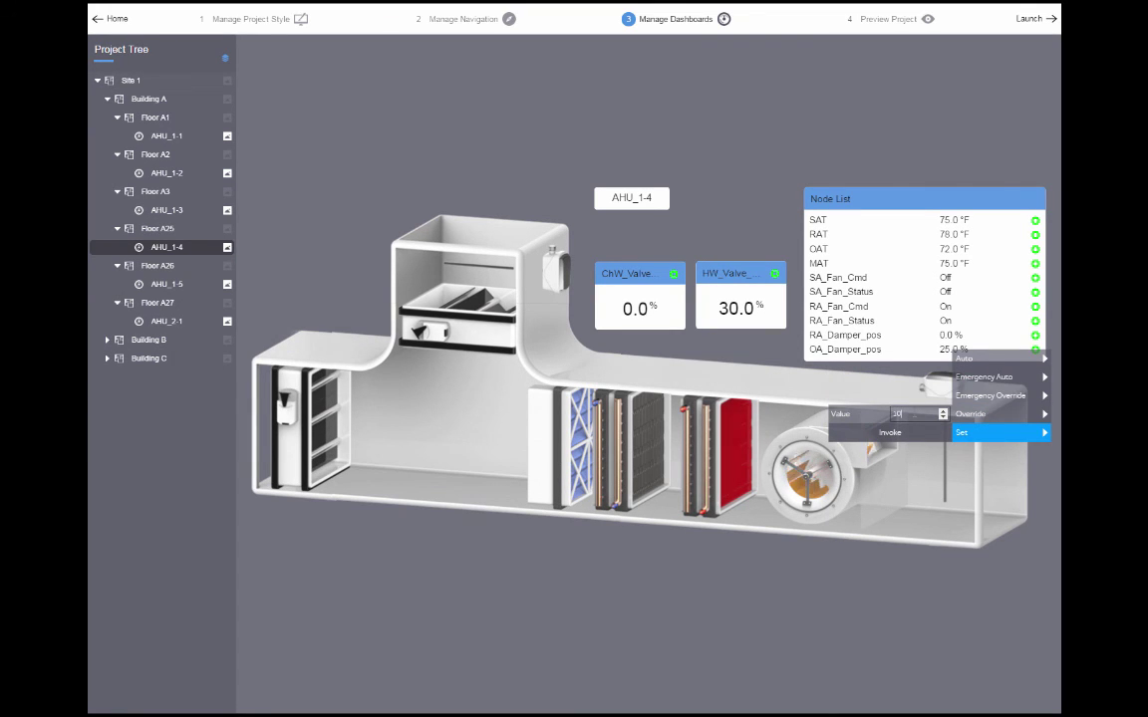
{"action": "type", "text": "100"}
{"action": "left_click", "coordinate": [897, 434]}
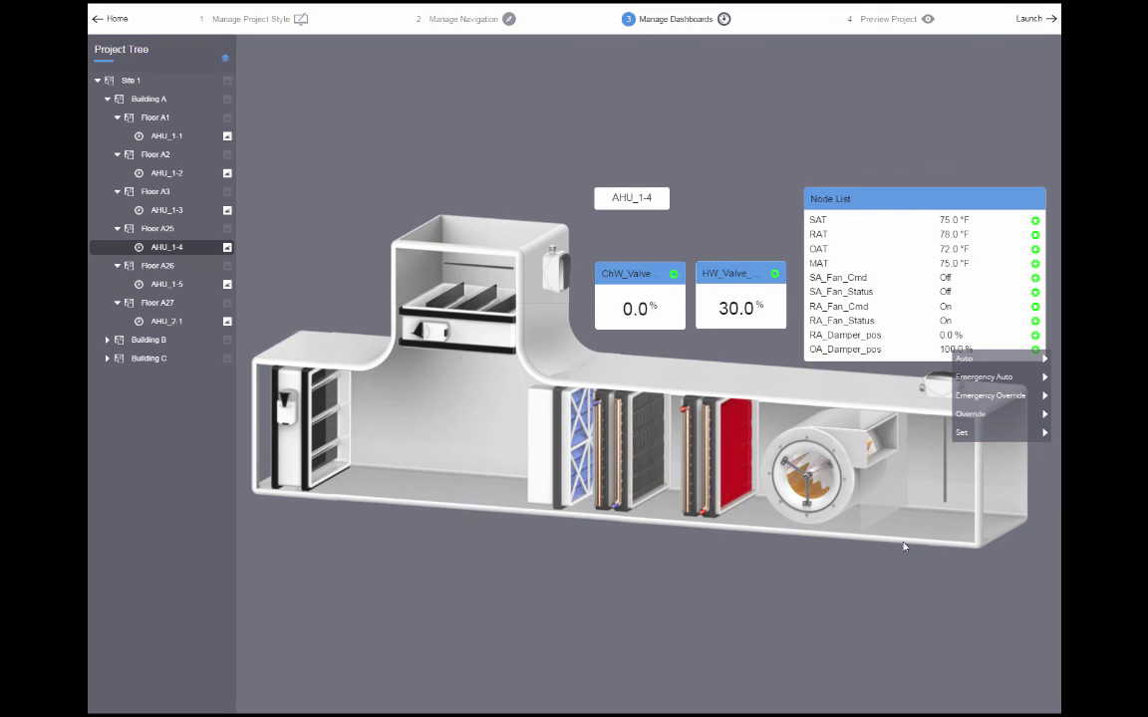